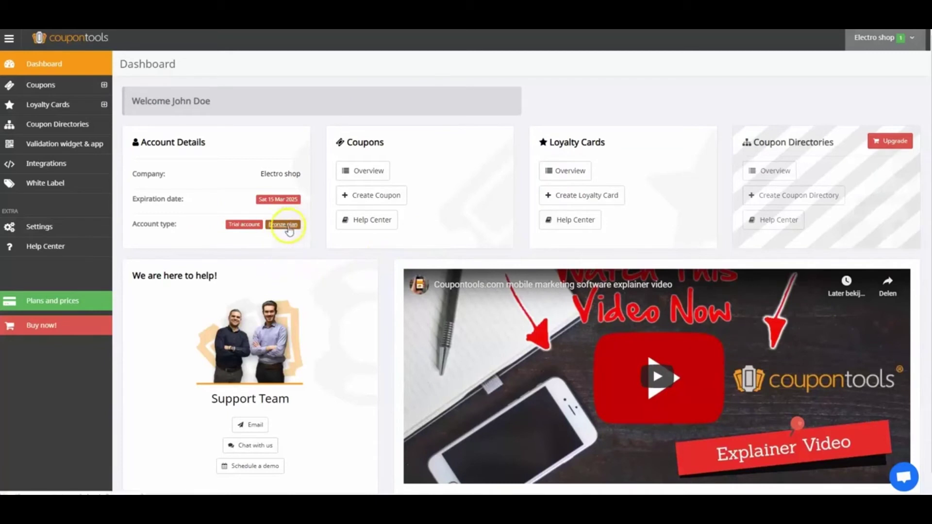
- Upgrade the trial account from Bronze to Silver under Plans and prices, then return to the dashboard
left_click(65, 305)
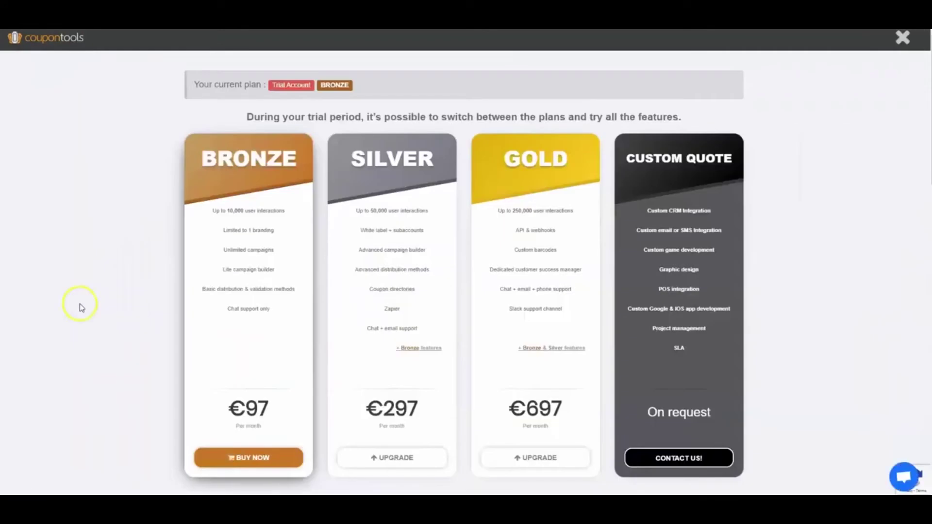
left_click(401, 457)
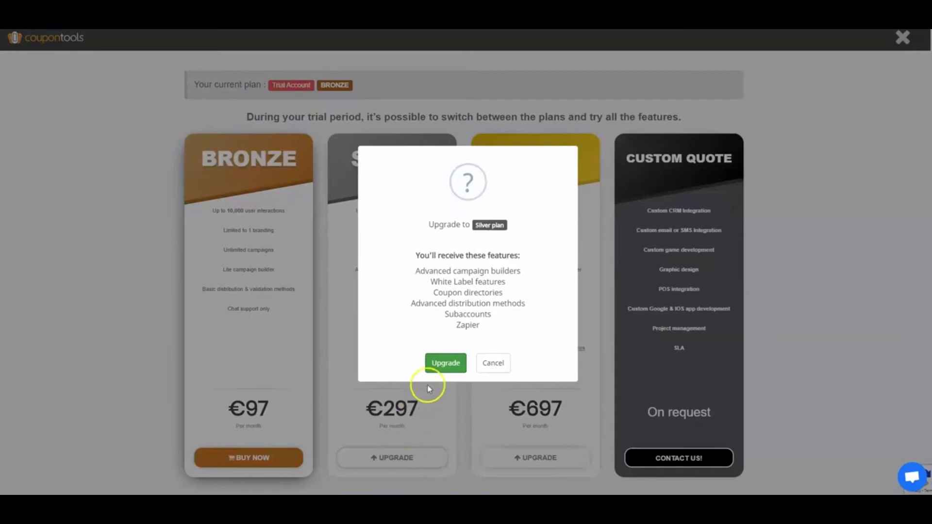
left_click(441, 365)
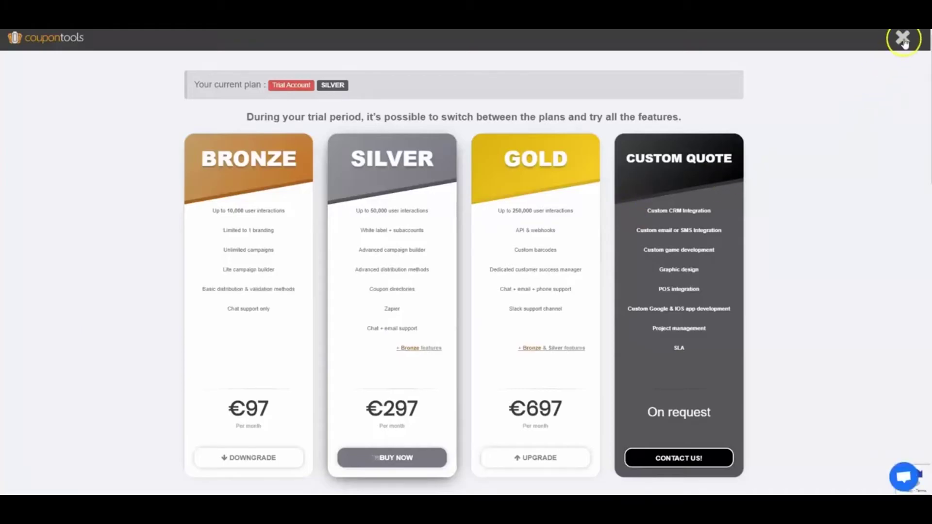
left_click(902, 39)
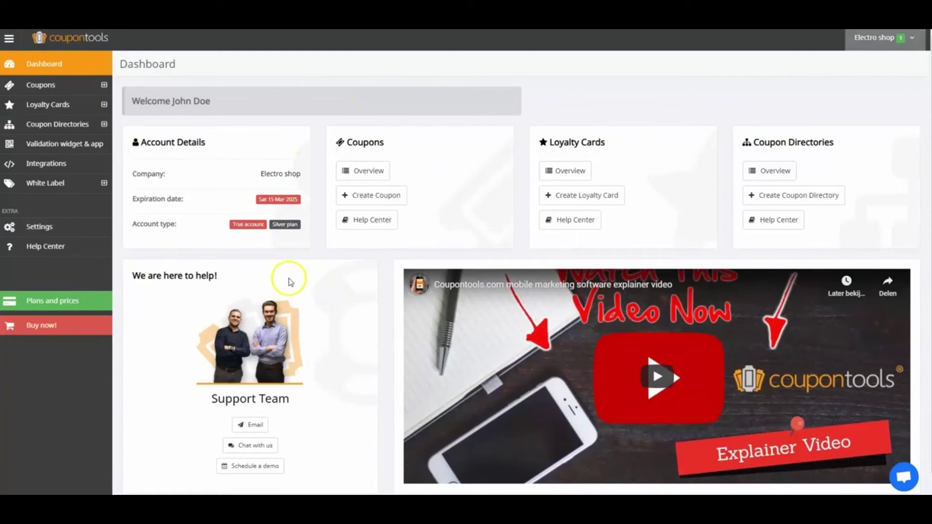
- Create a new regular coupon from the Coffee House template
left_click(371, 202)
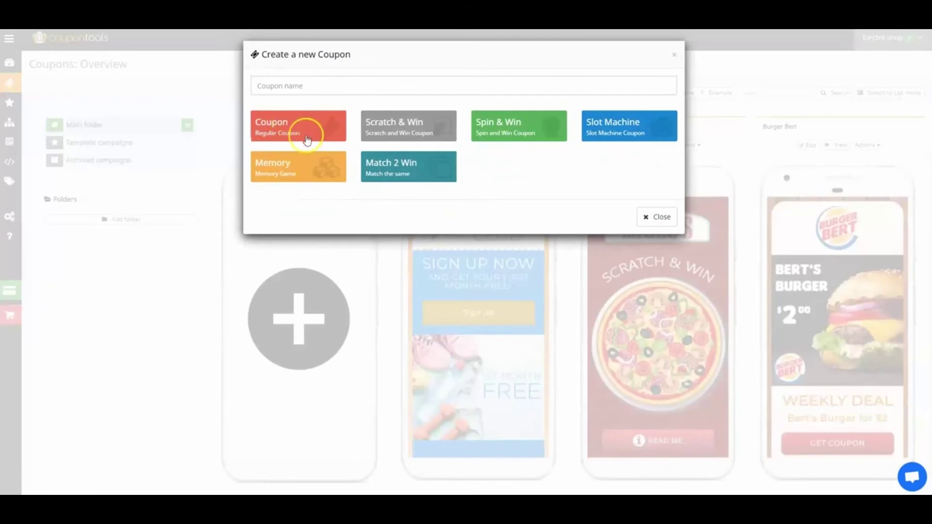
left_click(298, 130)
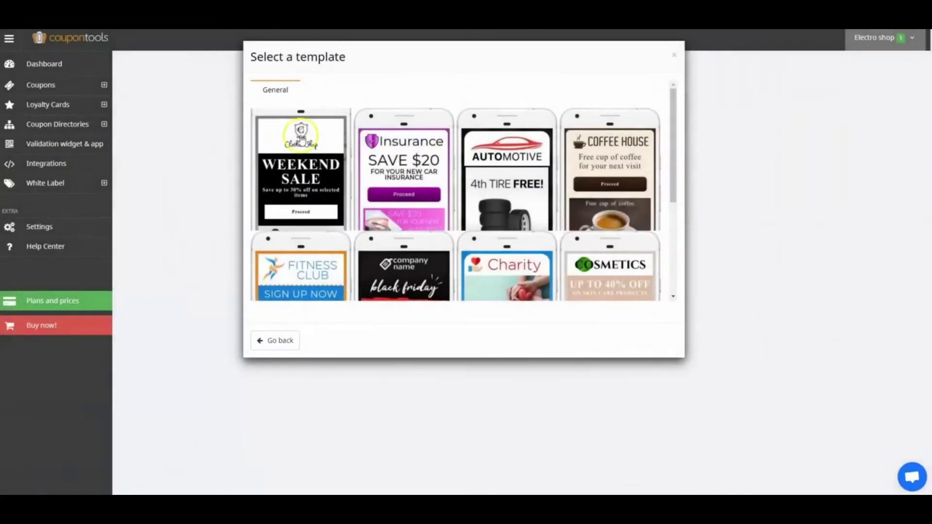
left_click(600, 169)
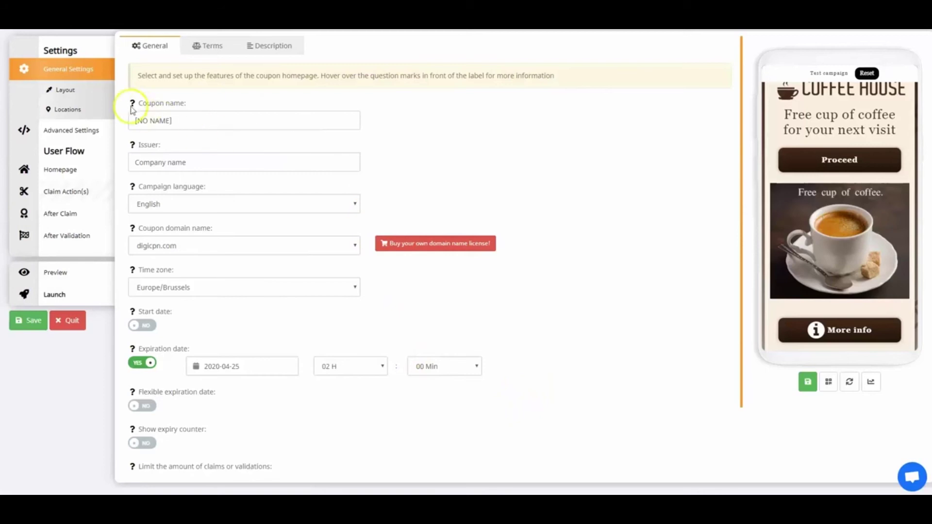
- Name the coupon 'Electro shop weekend sale' and enter 'Electro shop' as the issuer
mouse_move(132, 108)
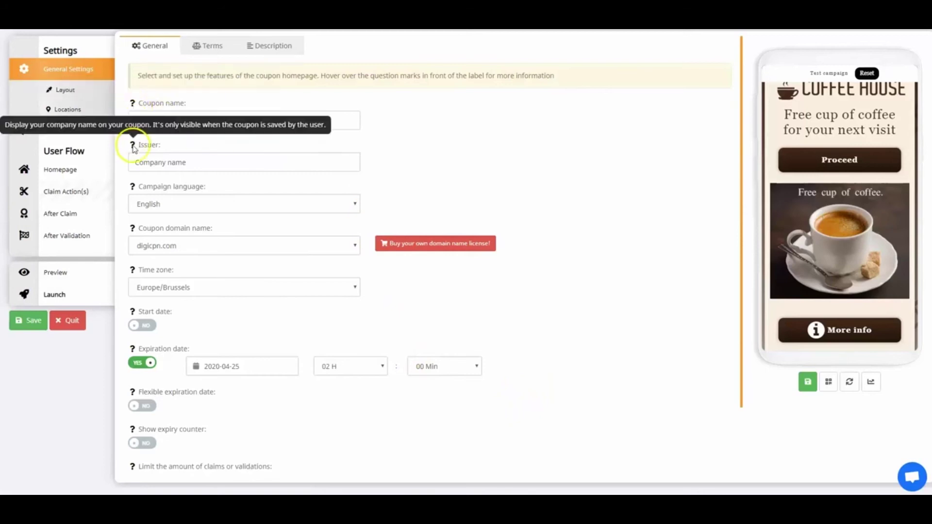
mouse_move(136, 188)
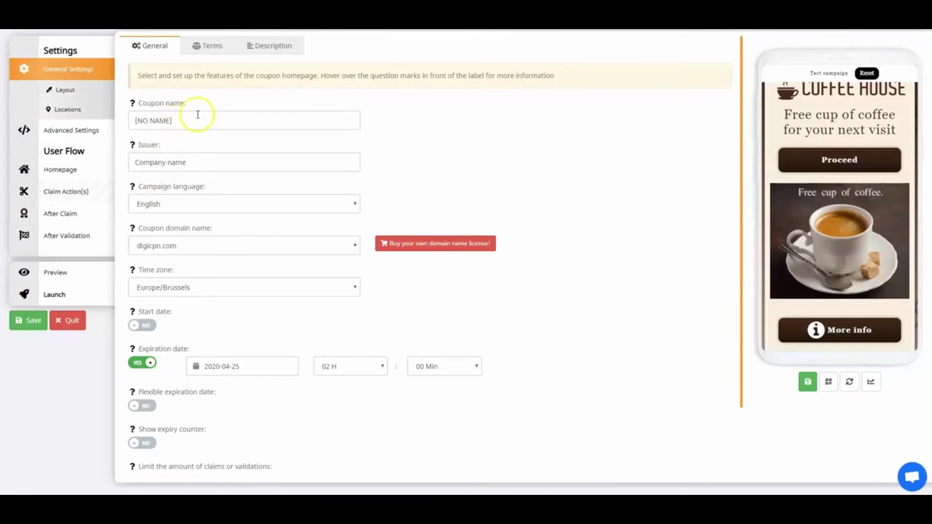
left_click_drag(187, 120, 161, 120)
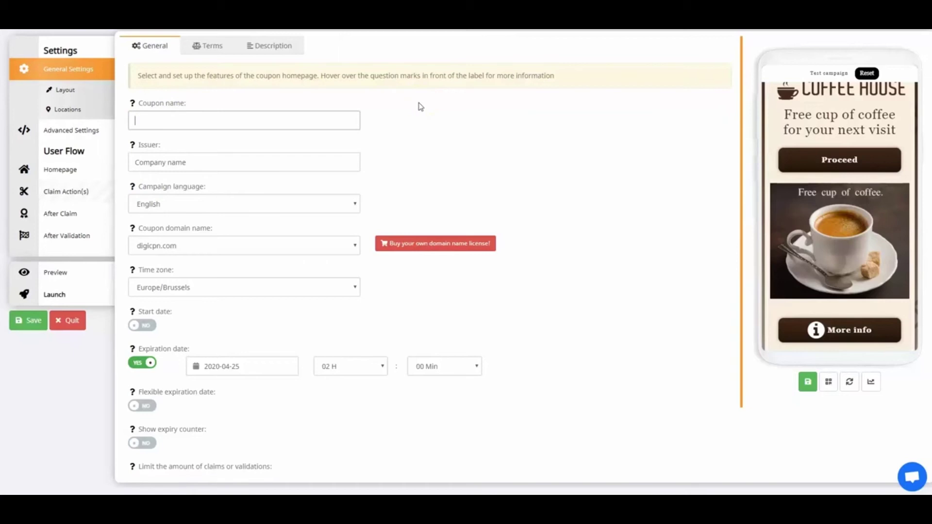
type("Elect")
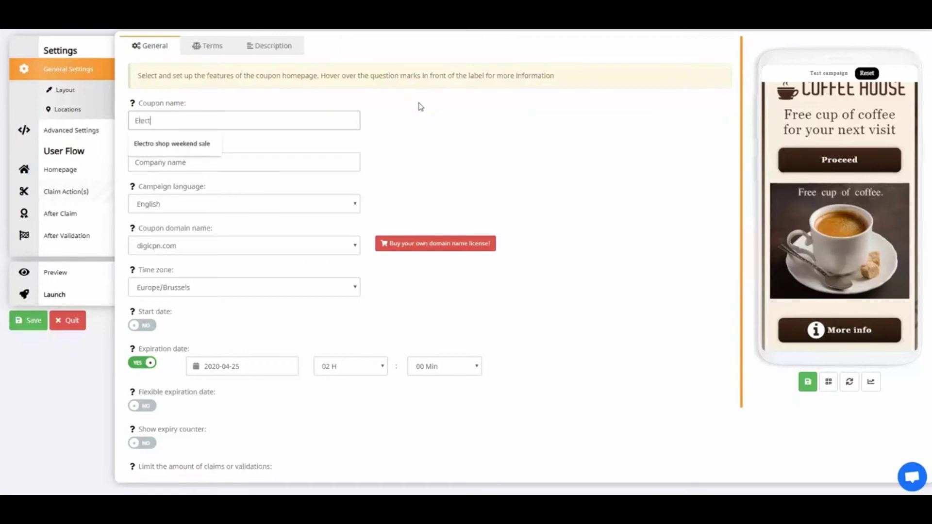
type("ro shop weekend sale")
left_click(209, 157)
type("Electro shop")
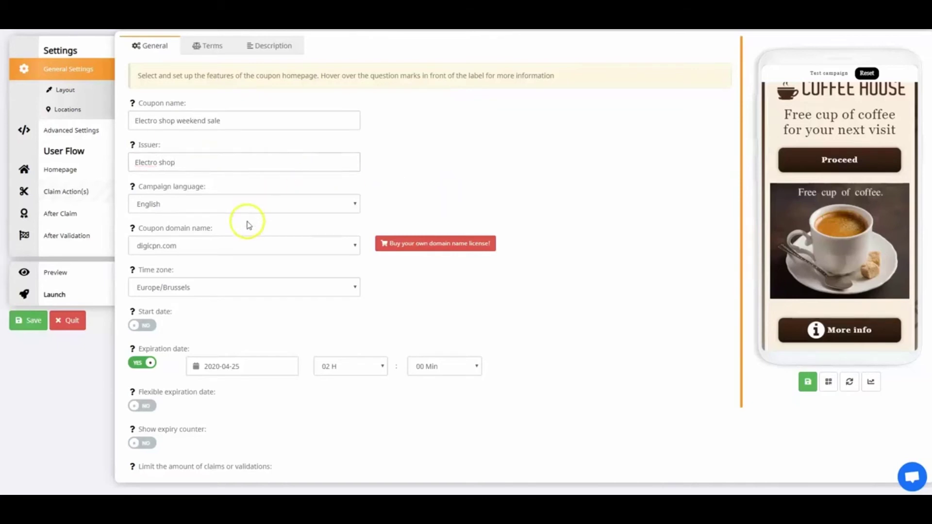
- Keep the Europe/Brussels time zone and set the start date to 25 February 2020
left_click(194, 291)
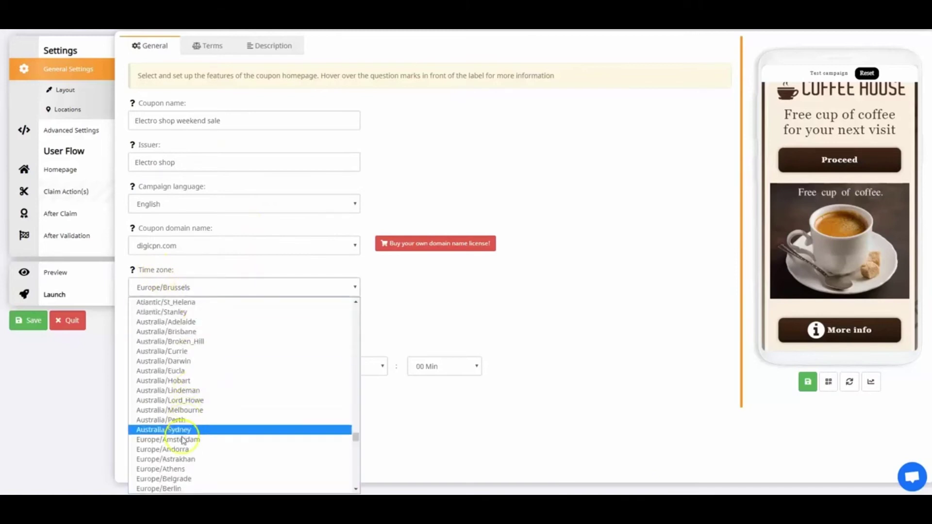
scroll(339, 485, "down", 3)
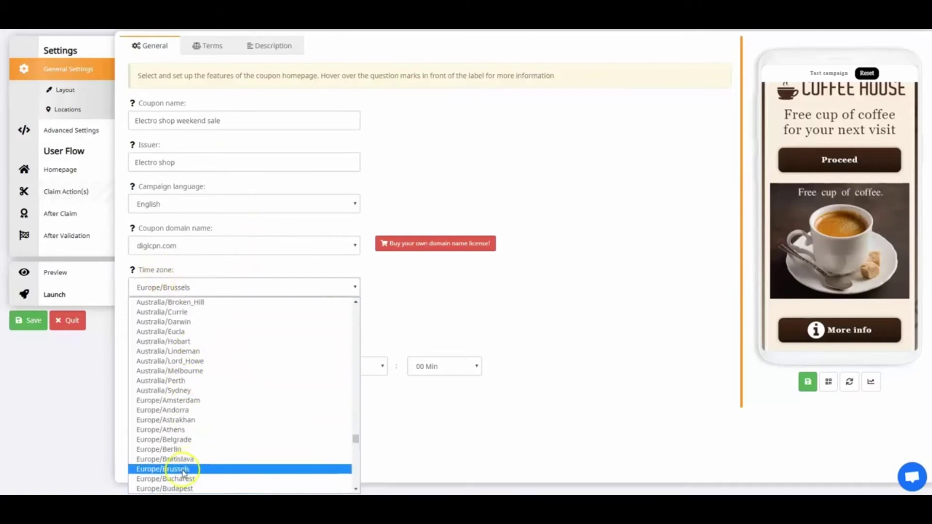
left_click(182, 471)
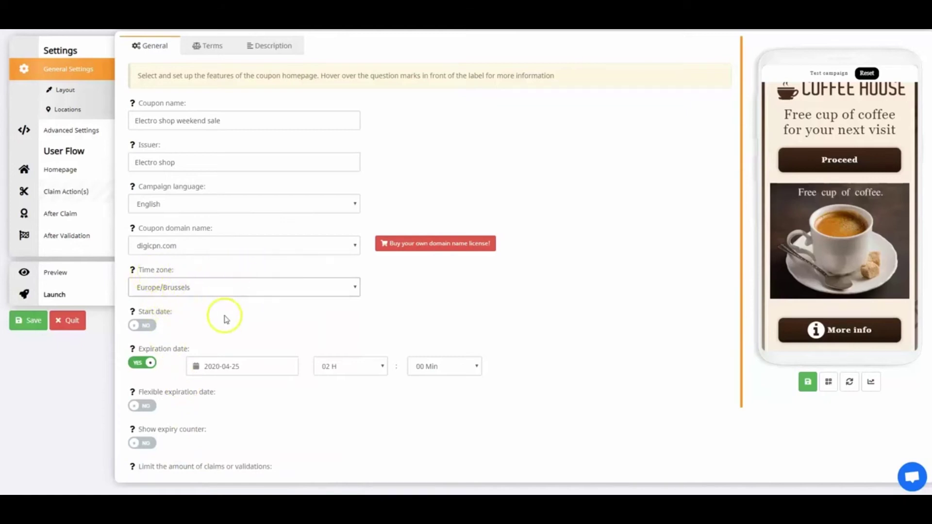
left_click(143, 327)
left_click(242, 328)
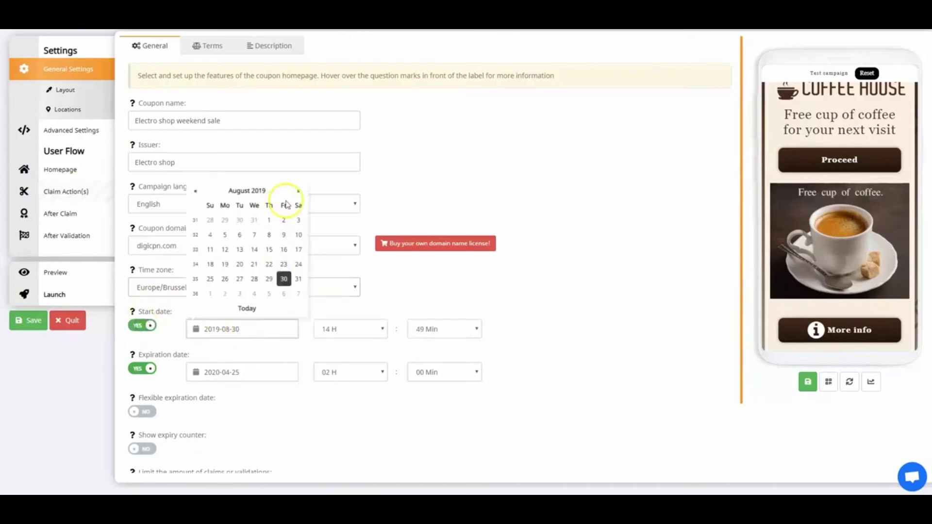
left_click(297, 191)
left_click(298, 190)
left_click(298, 191)
left_click(298, 191)
left_click(298, 191)
left_click(298, 191)
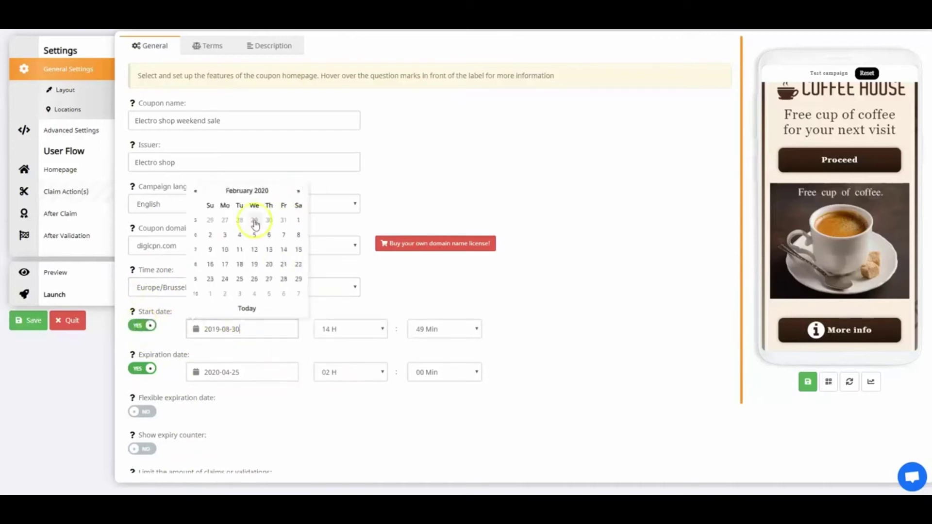
left_click(239, 276)
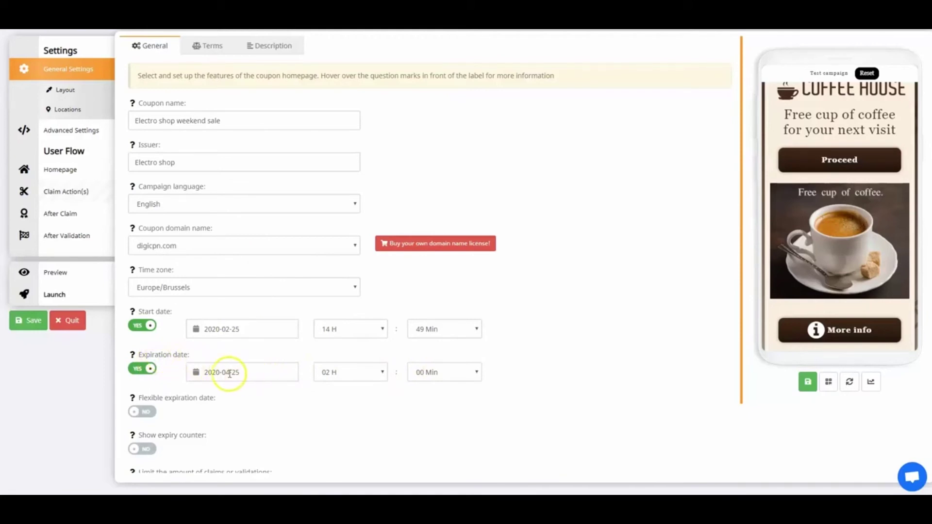
- Turn off the fixed expiration and enable flexible expiry 'Until the end of the day'
left_click(145, 377)
left_click(150, 380)
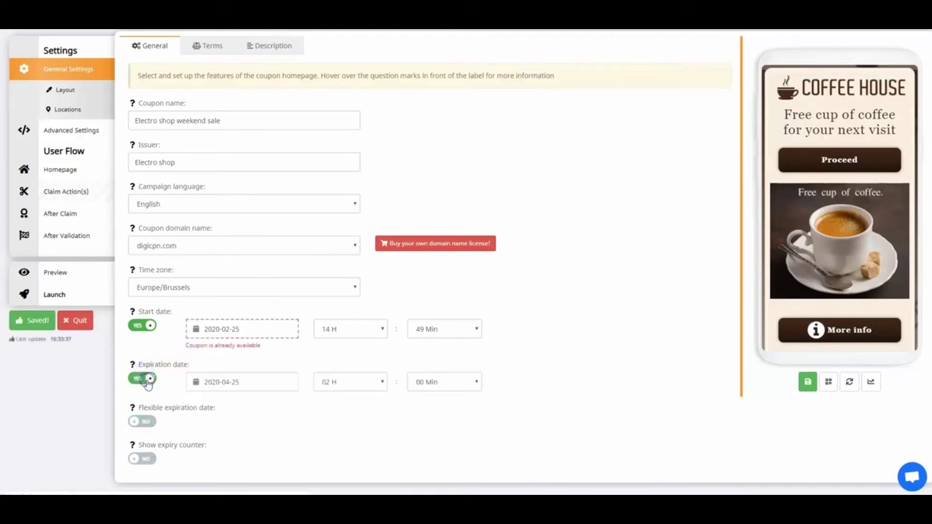
left_click(148, 420)
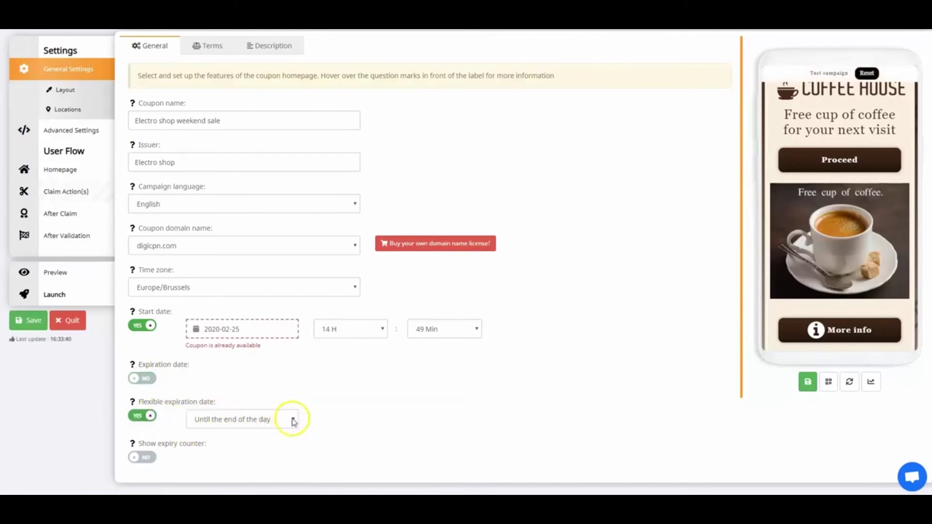
left_click(292, 419)
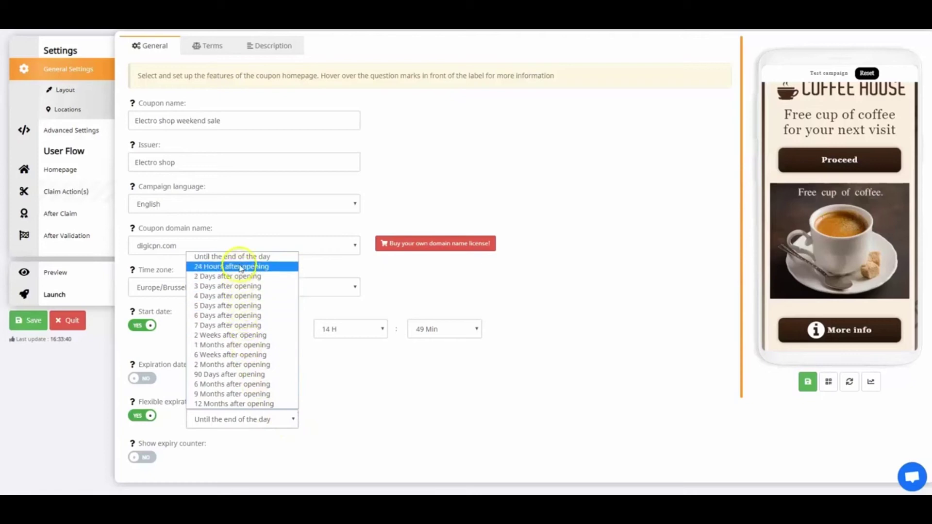
left_click(372, 407)
scroll(360, 394, "down", 1)
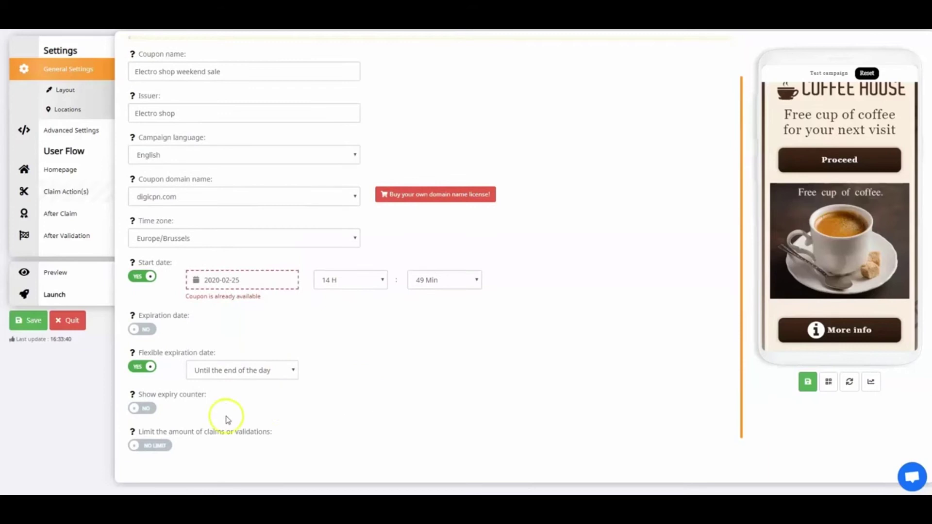
- Hide the expiry counter on the coupon and save
left_click(144, 410)
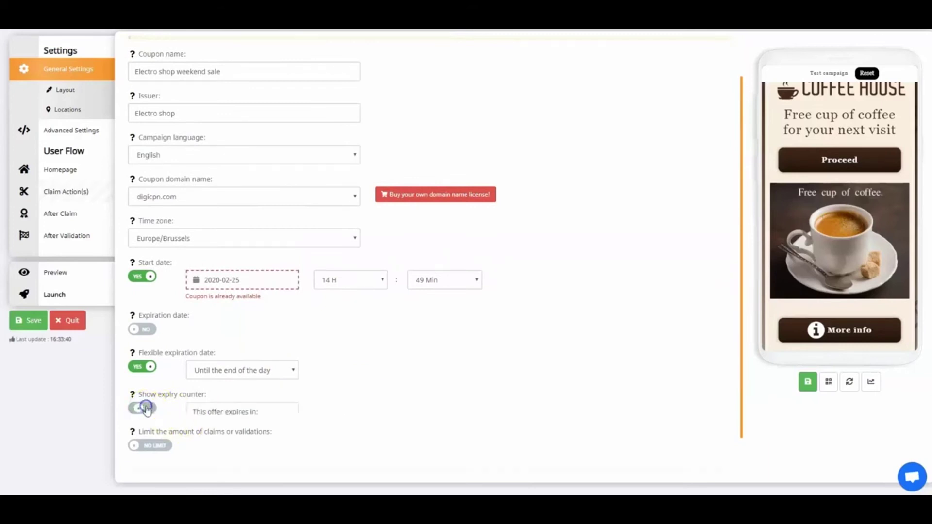
left_click_drag(260, 411, 185, 407)
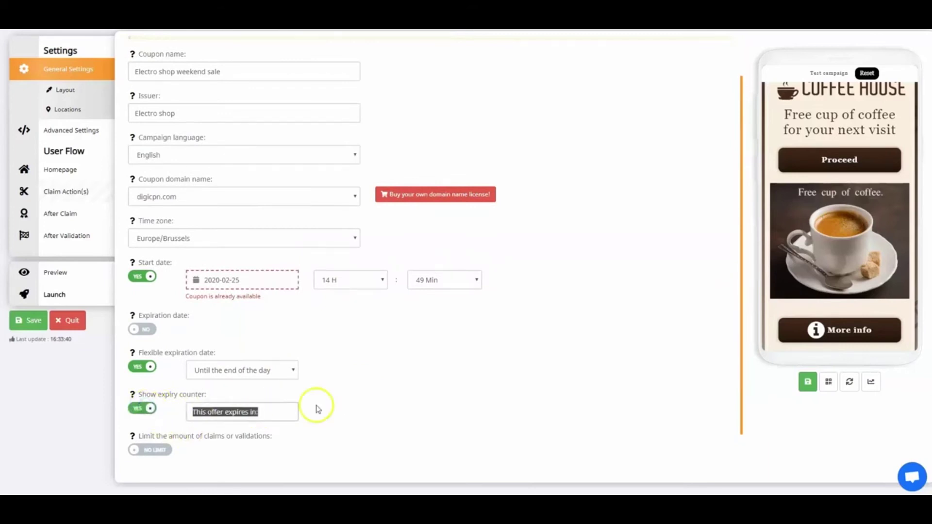
type("Coupon")
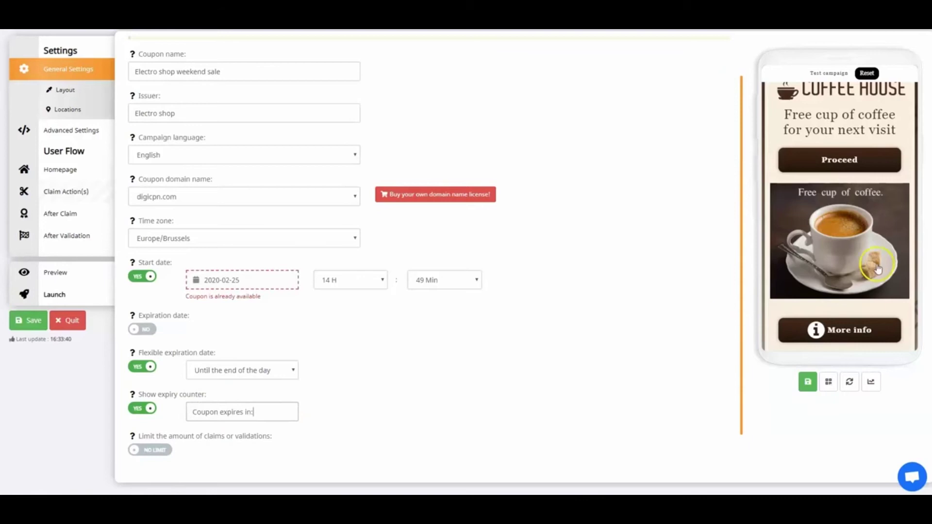
left_click(808, 385)
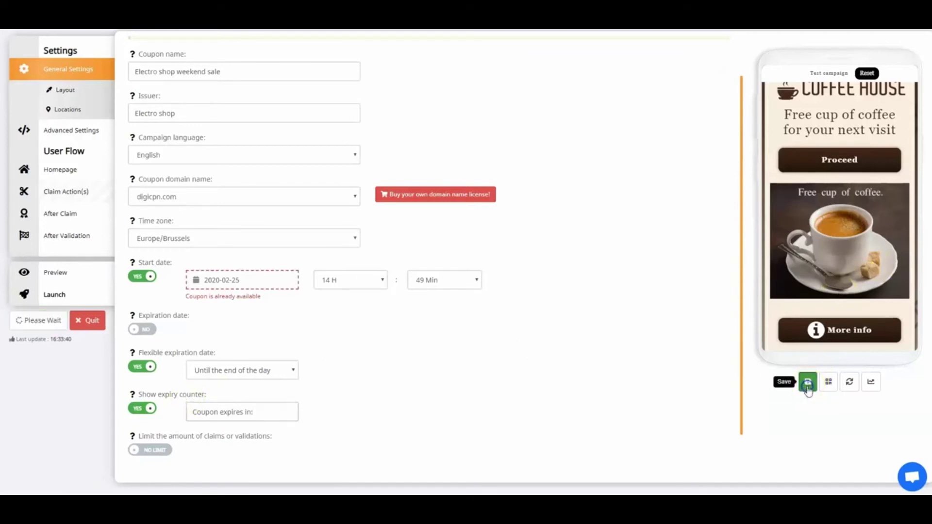
left_click(813, 393)
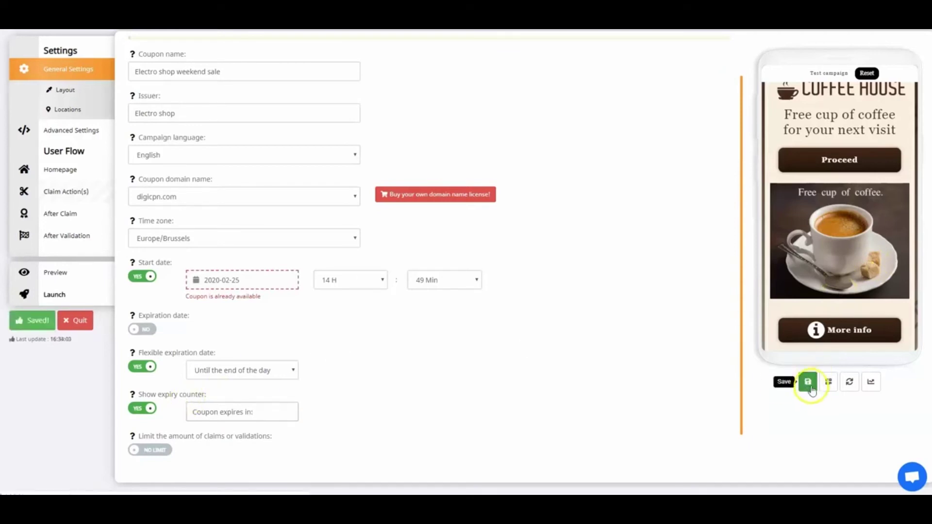
scroll(817, 306, "down", 1)
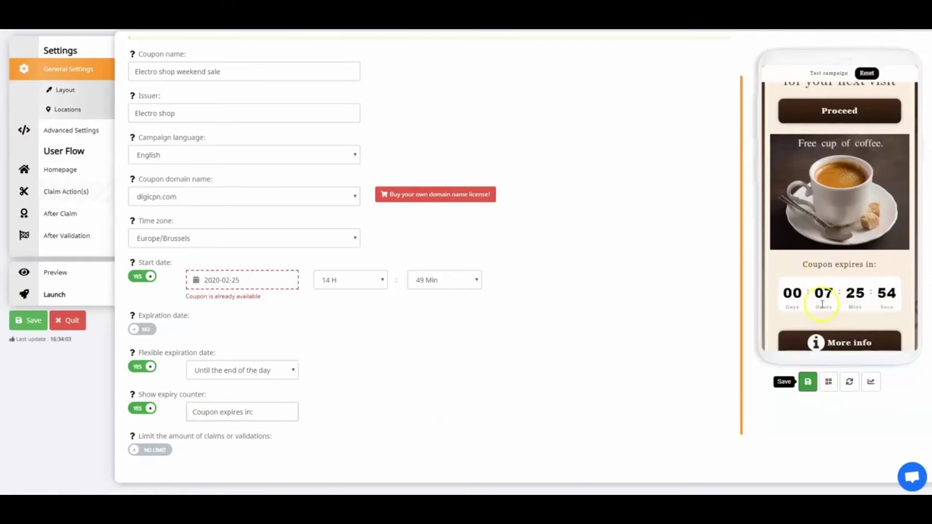
left_click(150, 409)
left_click(807, 381)
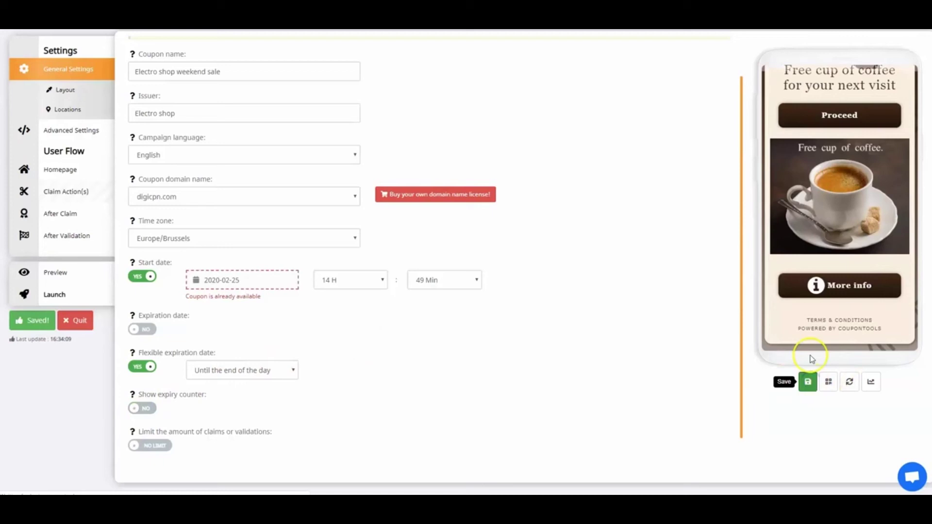
scroll(345, 402, "down", 1)
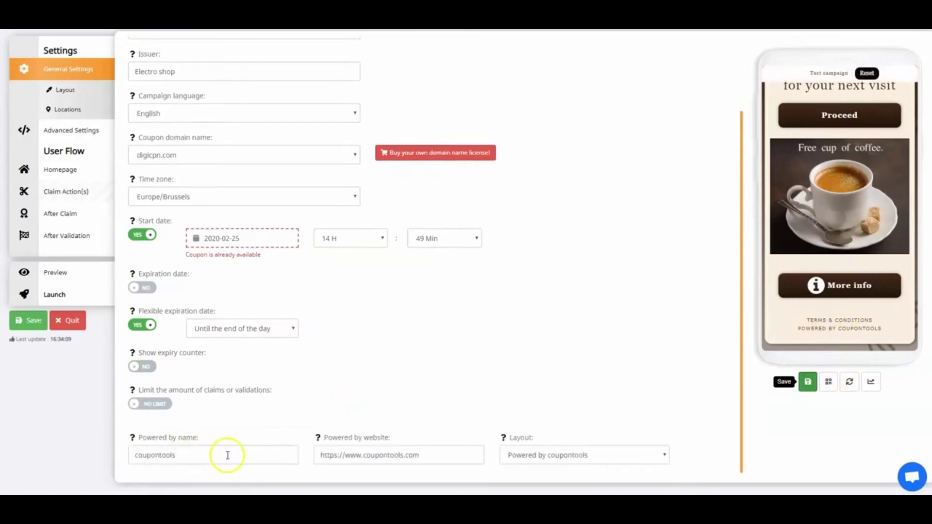
left_click_drag(210, 454, 152, 452)
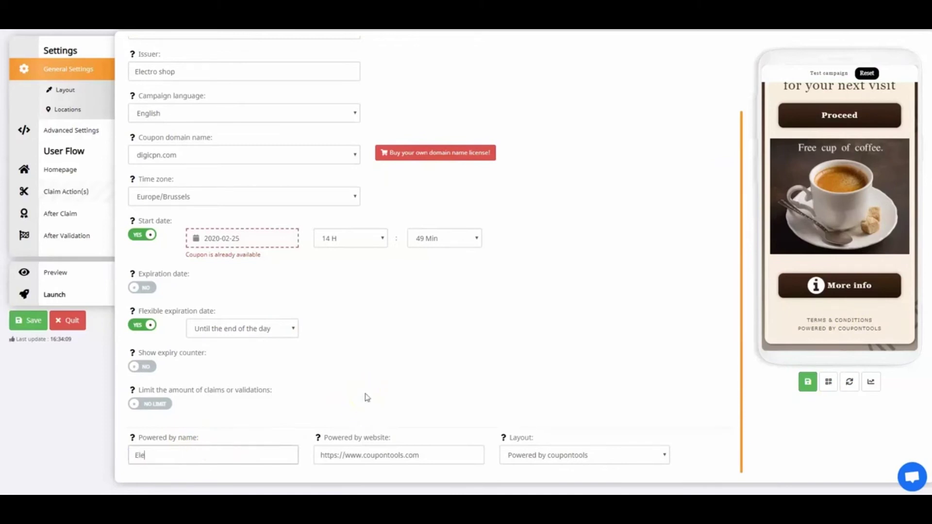
type("Electro shop")
key("Tab")
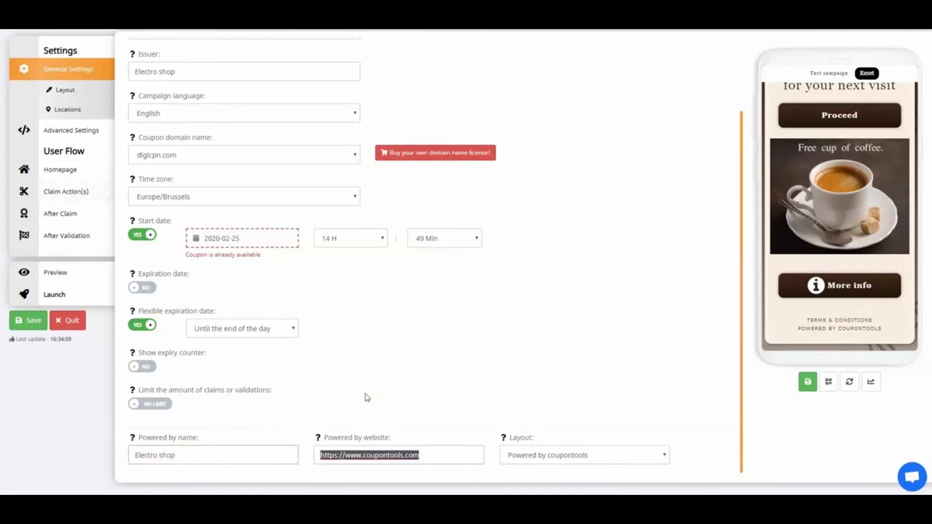
type("www.elec")
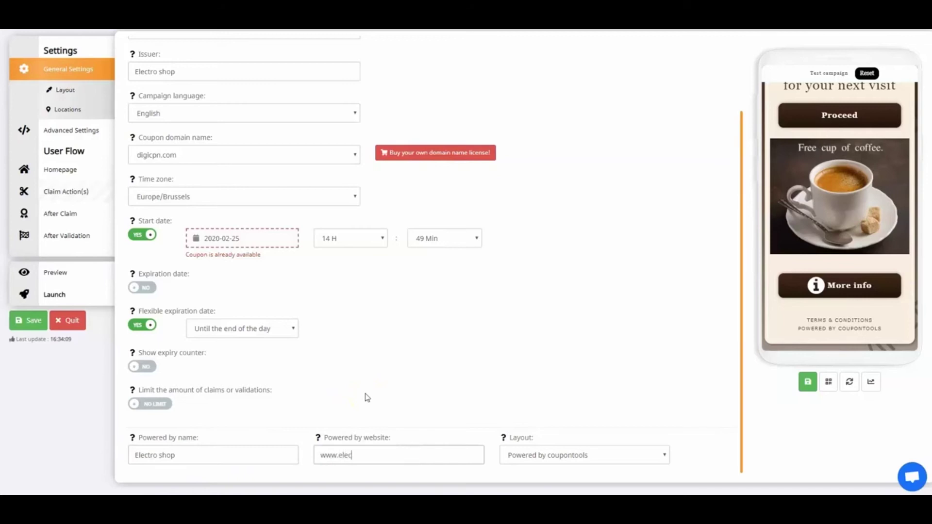
type("troshop.com")
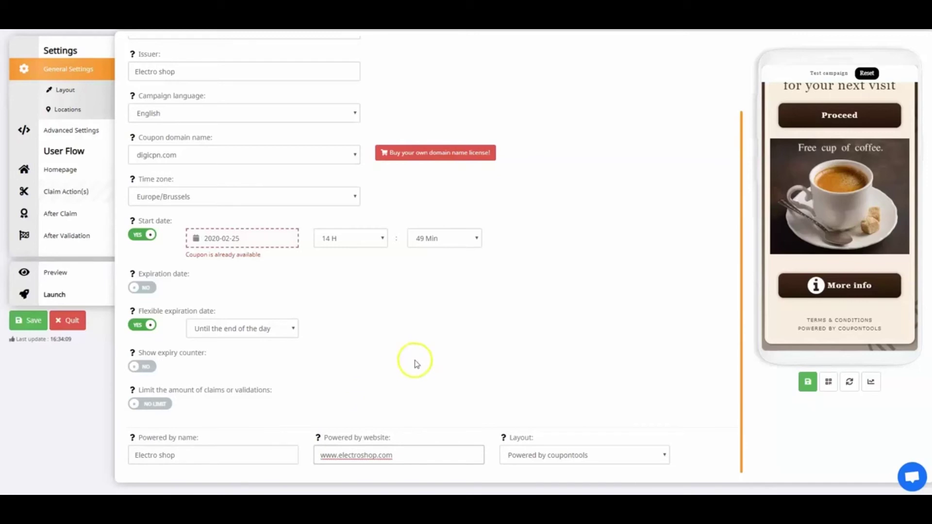
scroll(411, 362, "up", 1)
scroll(411, 362, "up", 2)
left_click(29, 320)
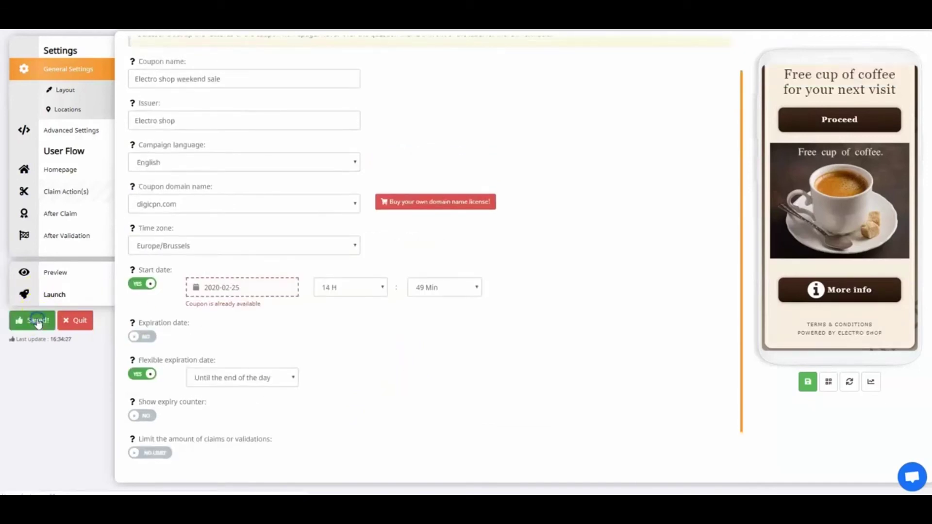
- Set the coupon style to Rounded and upload LOGO.png as the logo
left_click(67, 91)
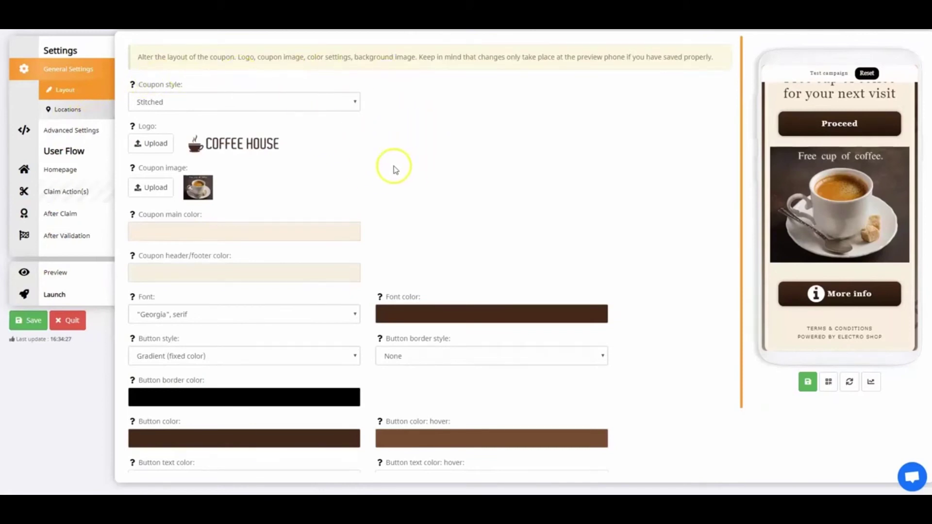
left_click(290, 102)
left_click(184, 127)
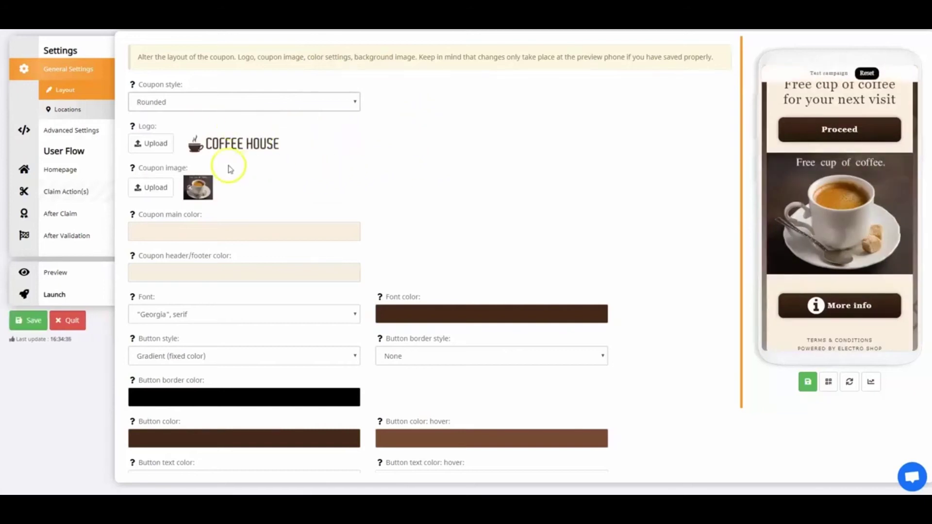
left_click(163, 145)
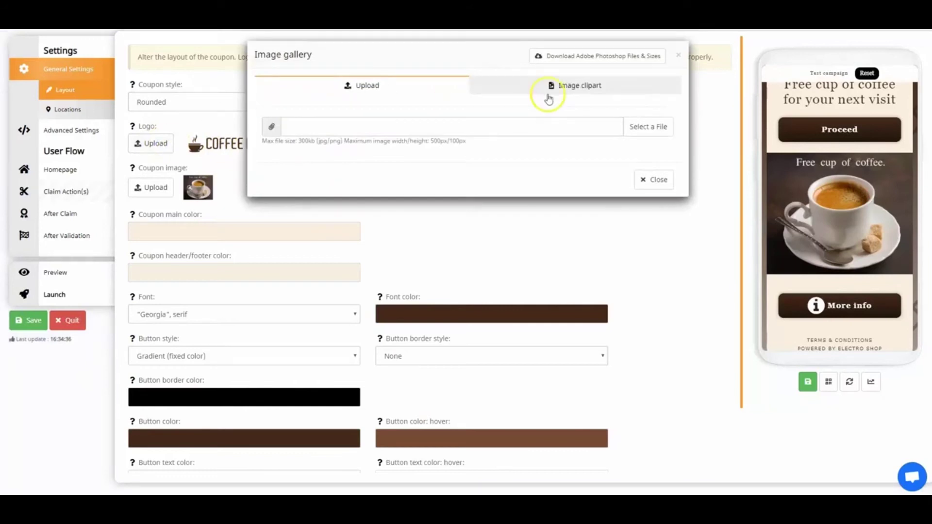
left_click(640, 137)
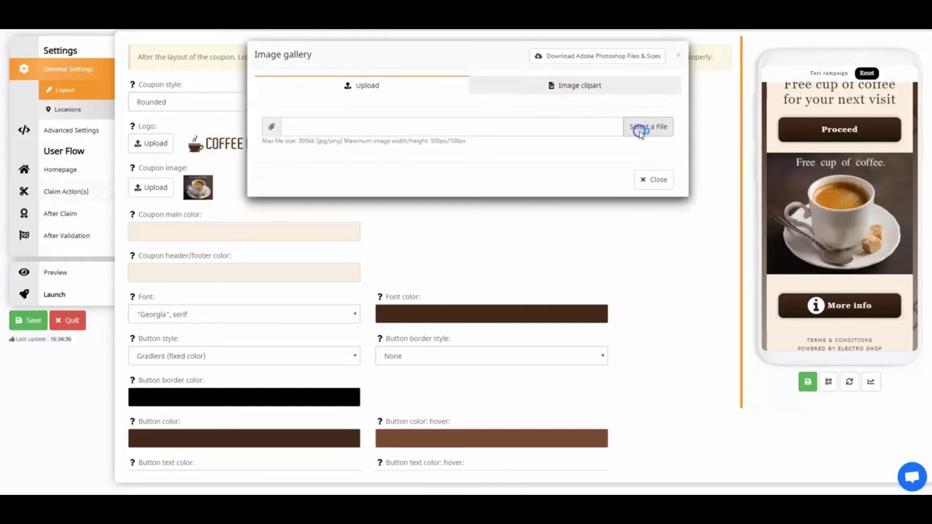
left_click(172, 91)
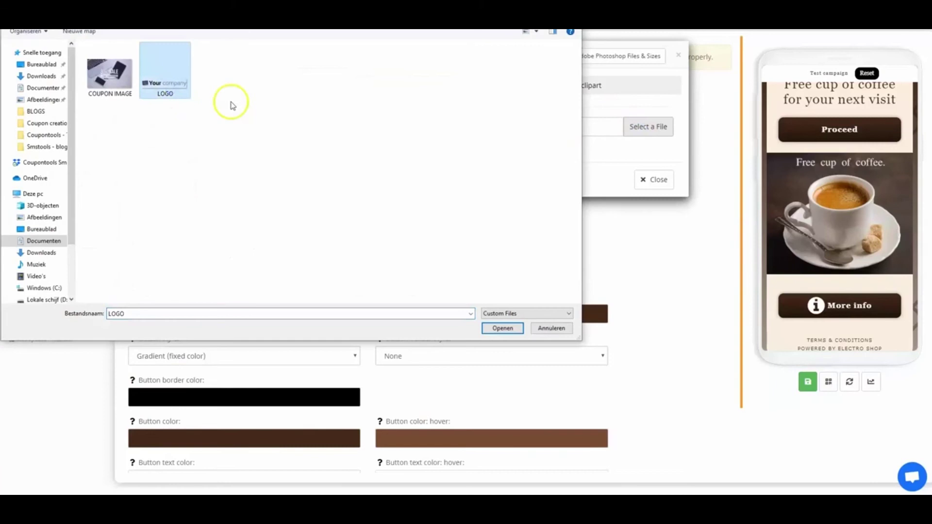
left_click(502, 328)
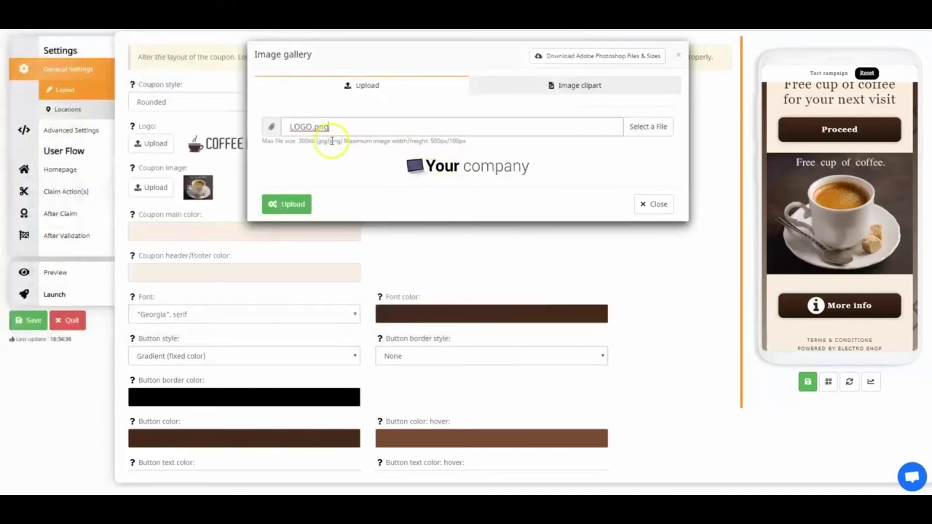
left_click(287, 204)
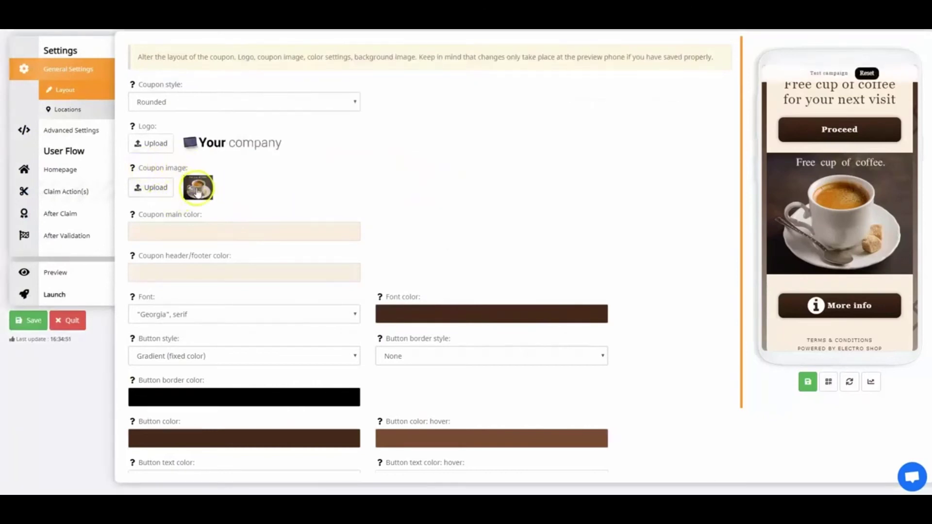
- Upload COUPON IMAGE.png as the 30% sale coupon image
left_click(160, 190)
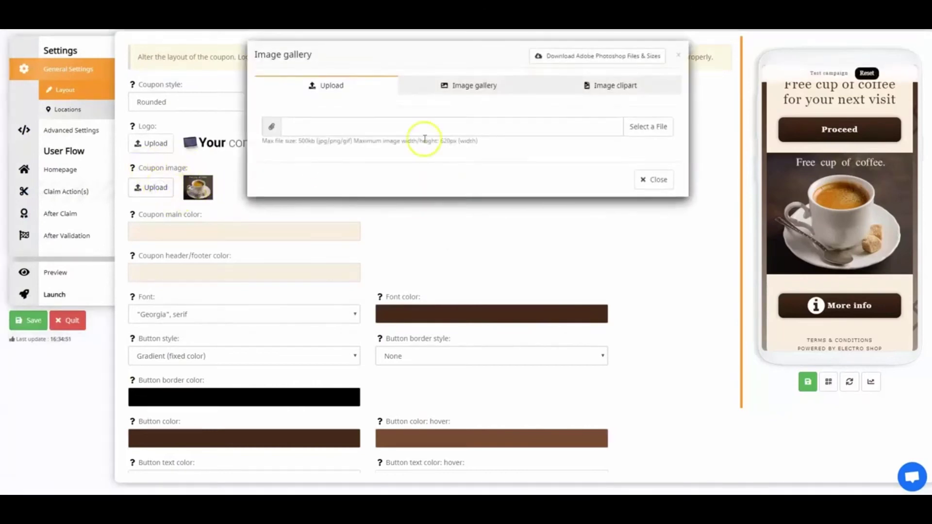
left_click(650, 127)
left_click(111, 85)
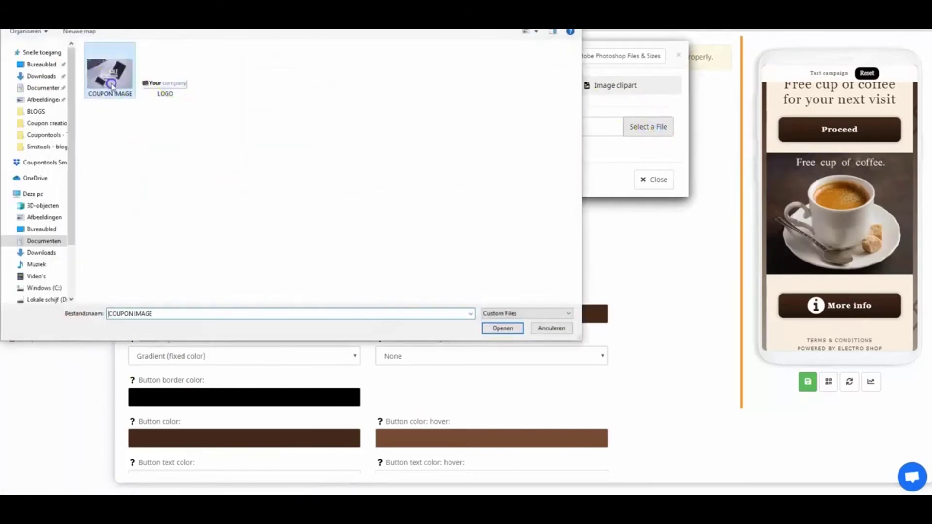
left_click(498, 329)
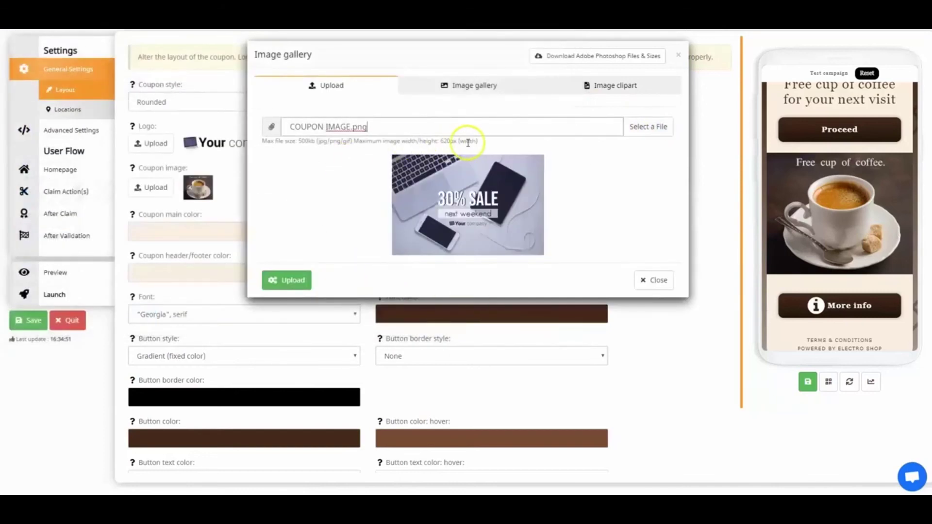
left_click(291, 280)
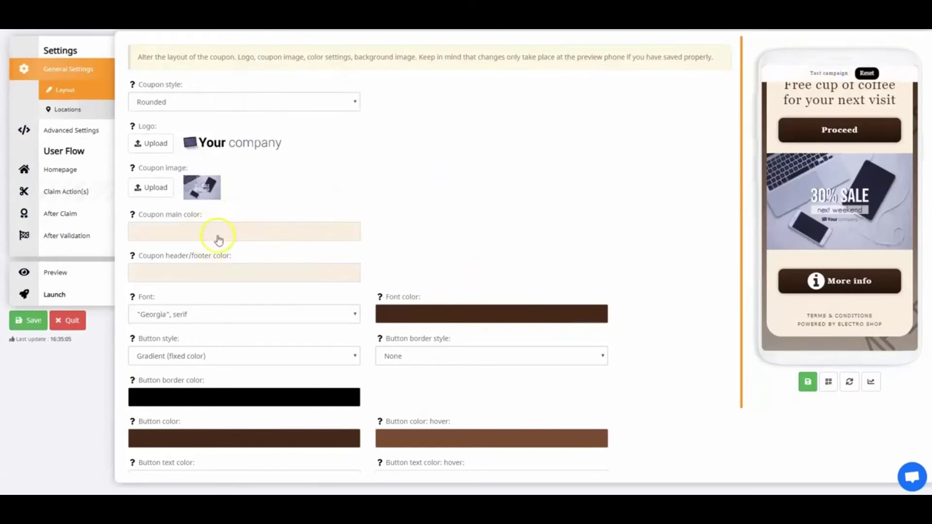
- Delete the hex values of both the coupon main colour and the header/footer colour
left_click(188, 233)
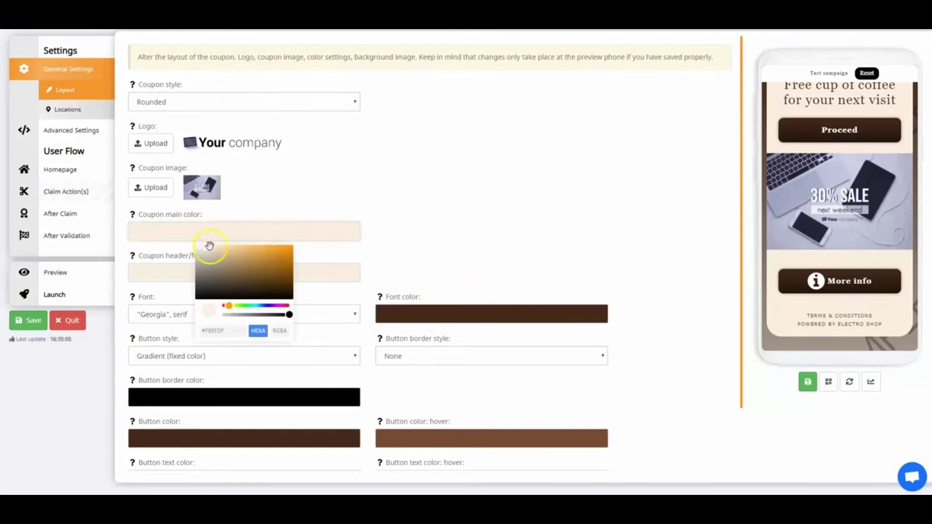
left_click_drag(210, 246, 266, 260)
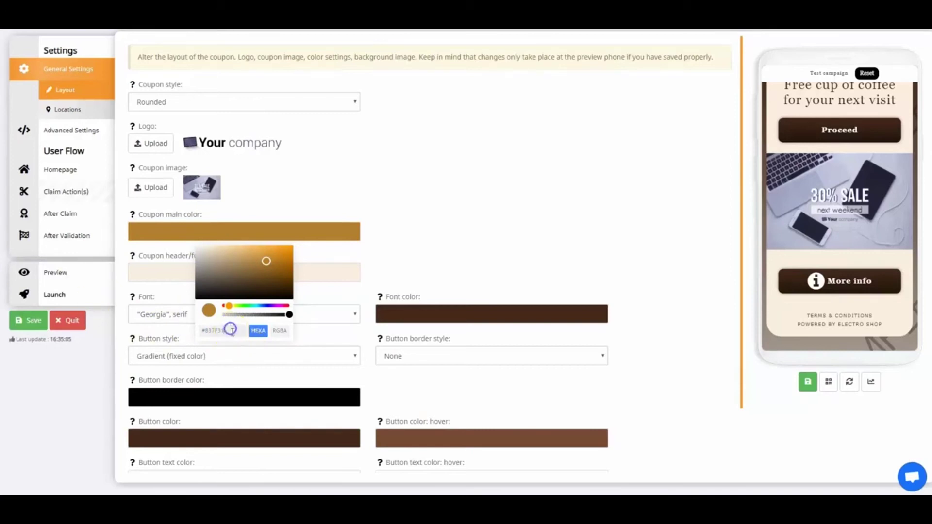
left_click_drag(230, 330, 195, 335)
key("BackSpace")
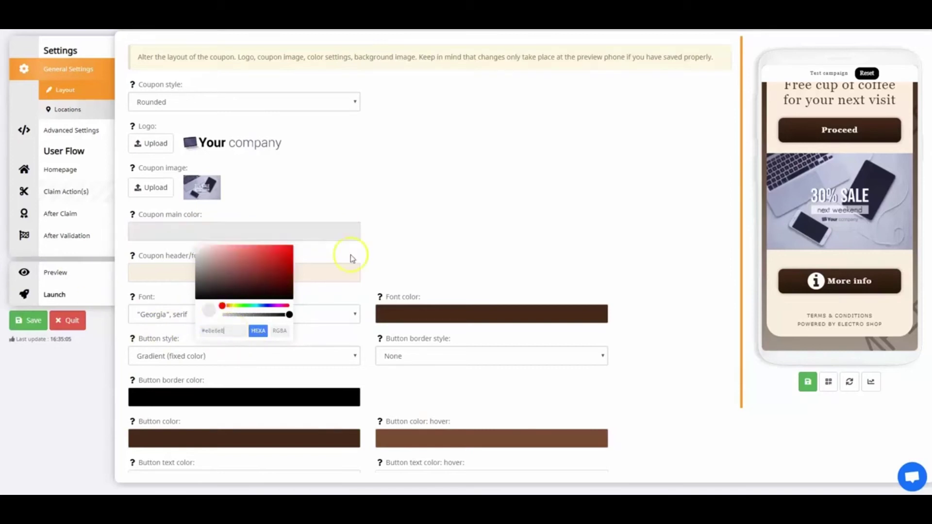
left_click(298, 270)
left_click(267, 278)
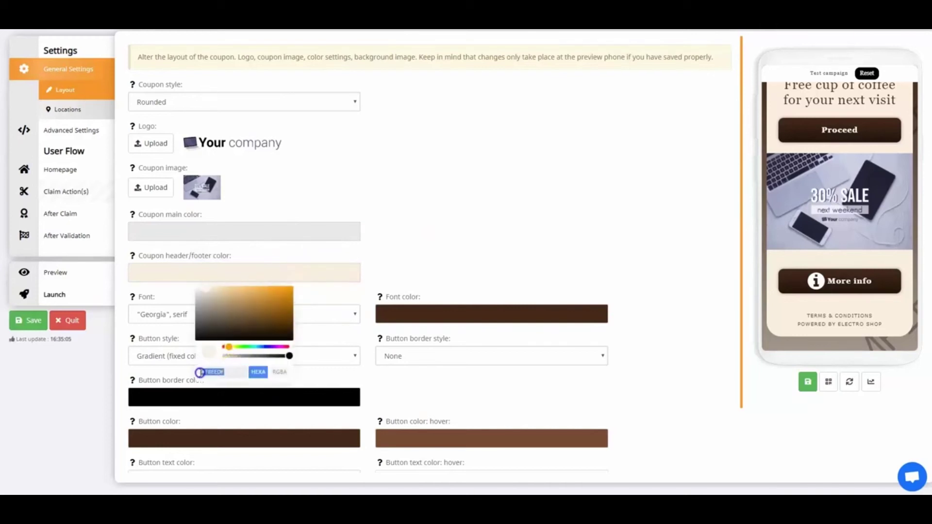
key("BackSpace")
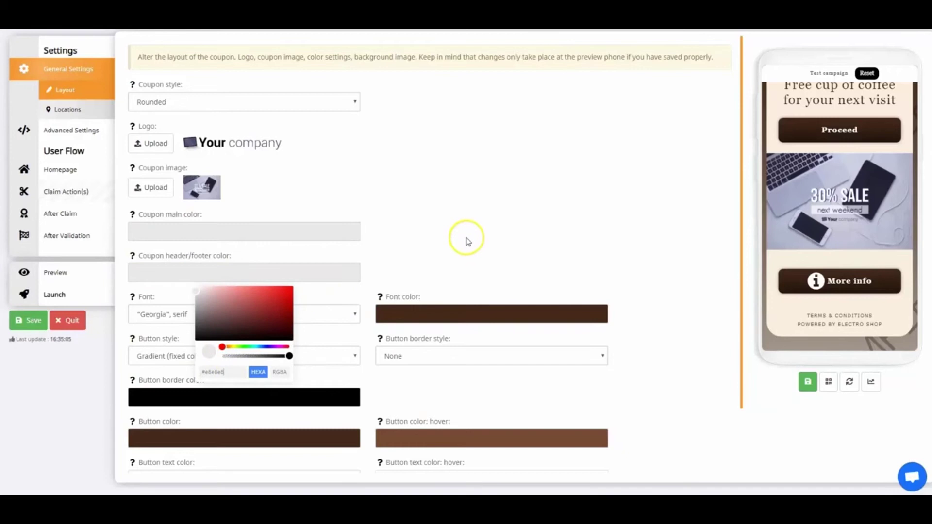
left_click(467, 240)
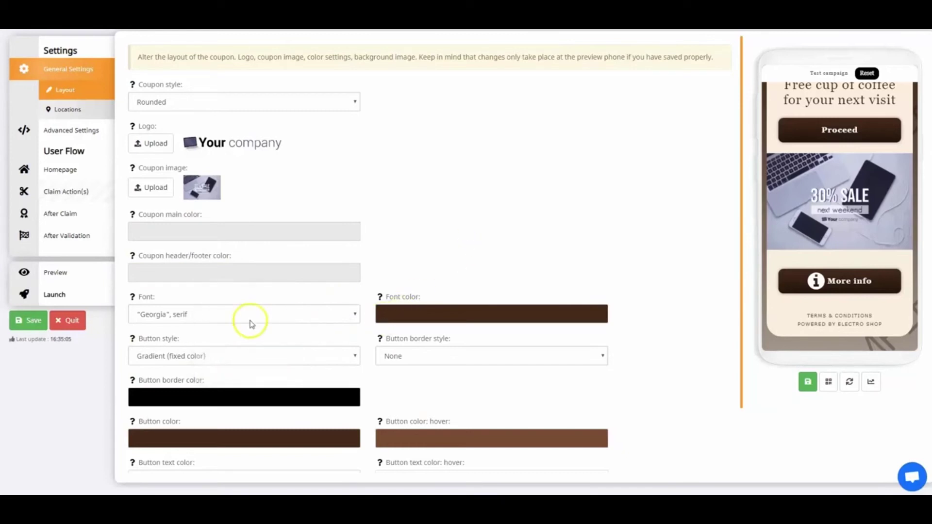
- Set the coupon font to Montserrat with a black font colour
left_click(213, 313)
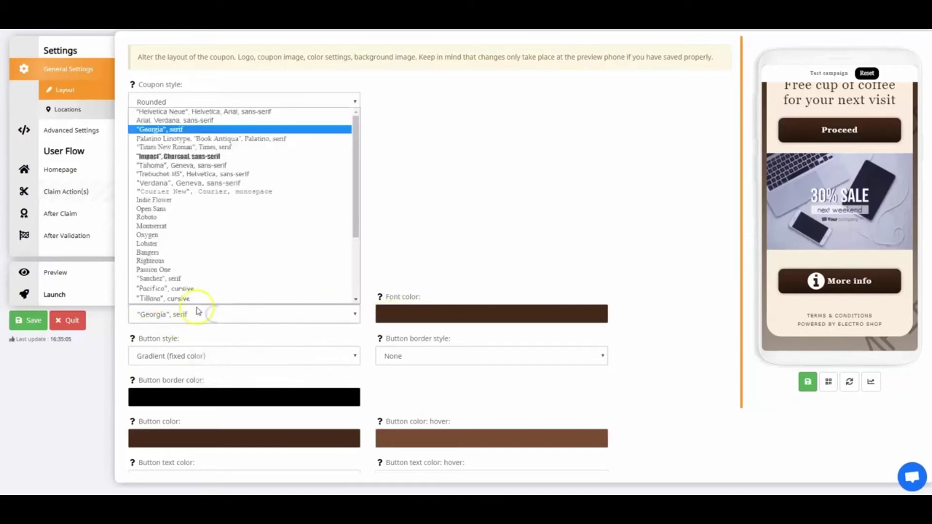
left_click(151, 187)
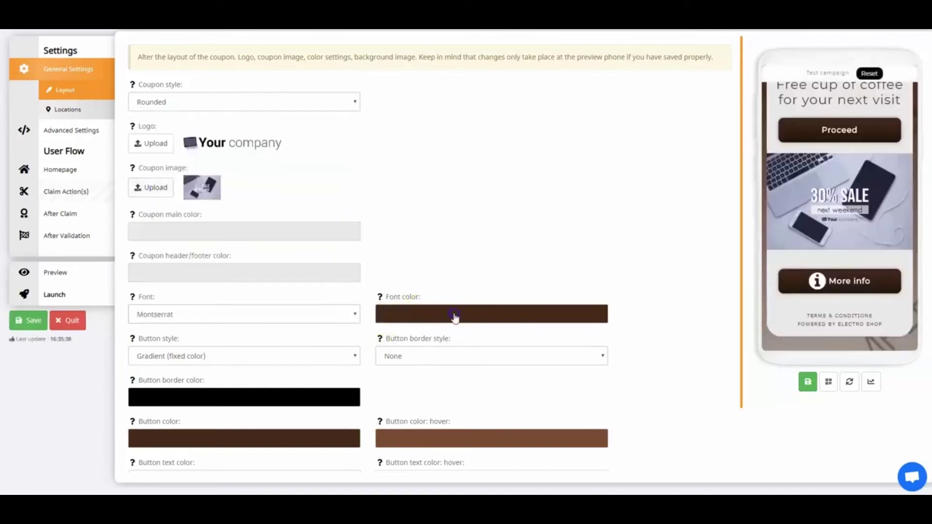
left_click(455, 316)
left_click_drag(504, 368, 441, 388)
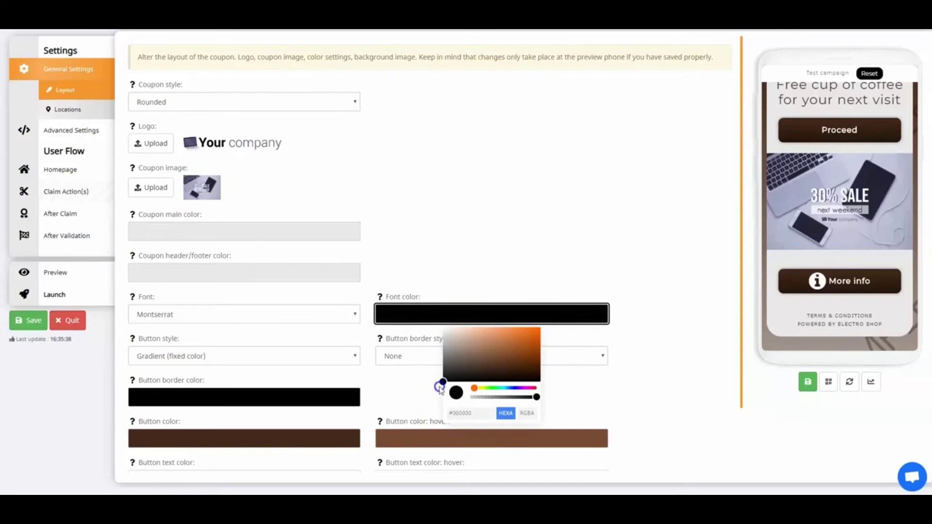
left_click(532, 255)
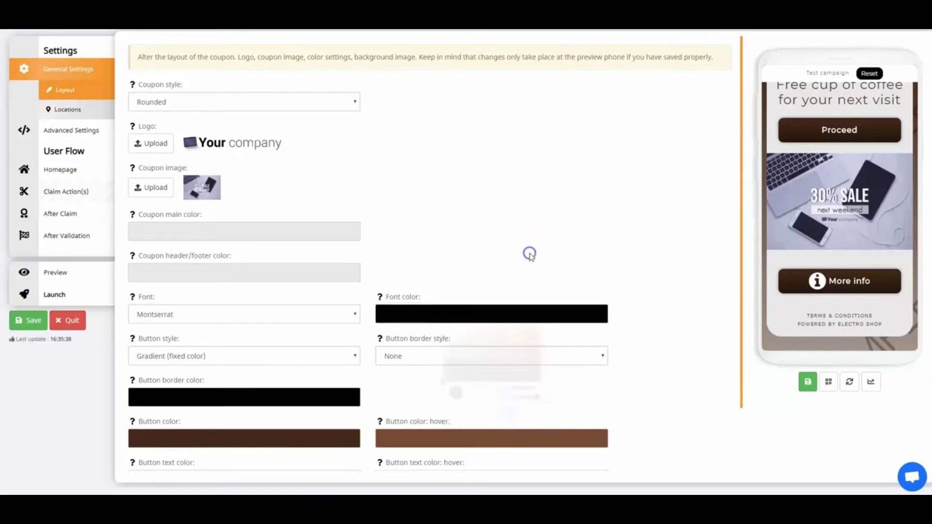
- Make both the button colour and the button hover colour purple
left_click(224, 440)
key("ctrl+v")
left_click(427, 401)
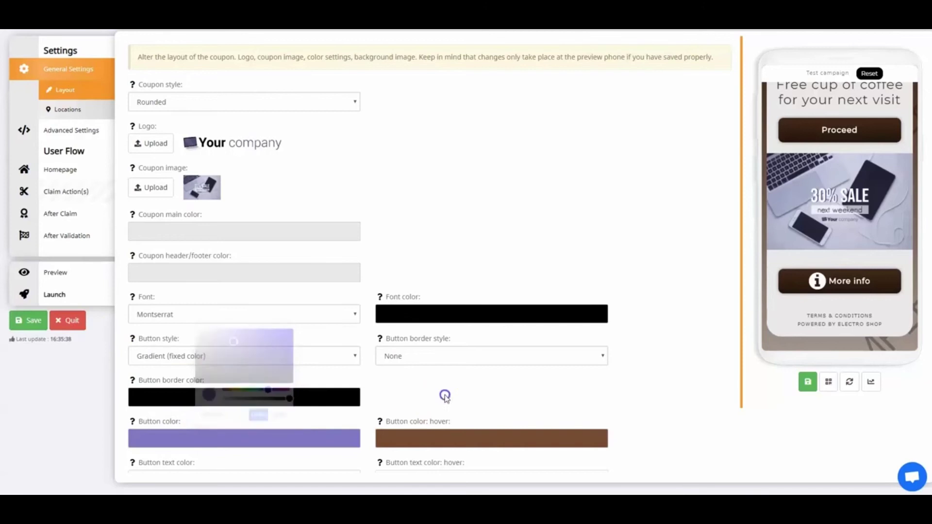
left_click(484, 443)
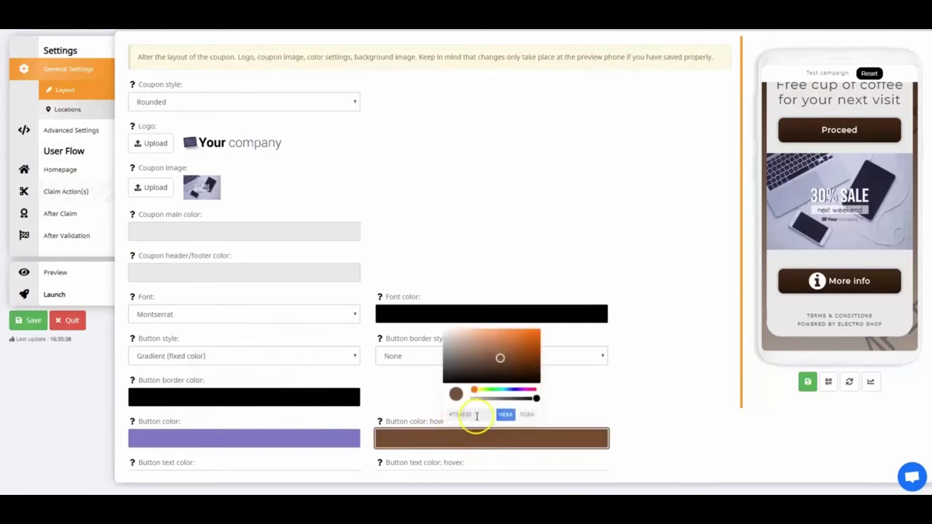
left_click_drag(476, 415, 435, 416)
key("ctrl+v")
left_click(603, 401)
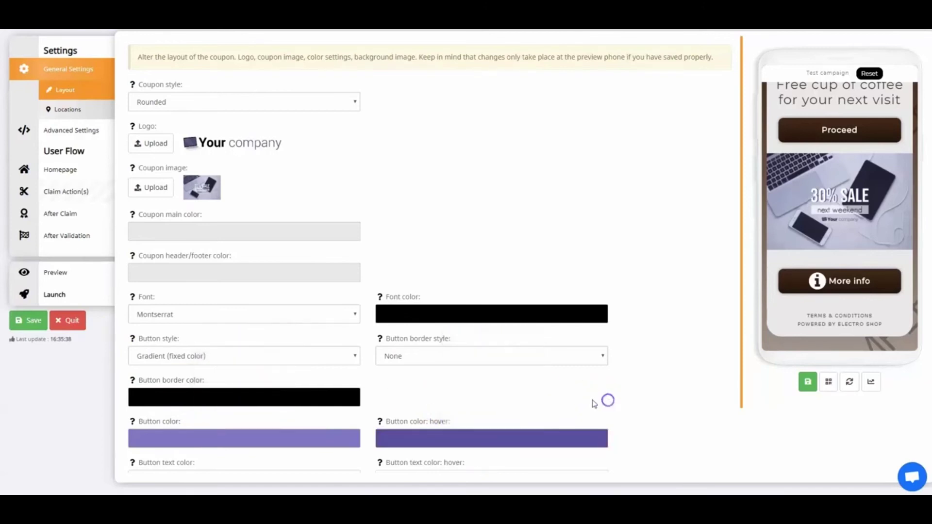
- Give the coupon a solid #777777 grey background and save the layout
scroll(532, 407, "down", 2)
left_click(279, 445)
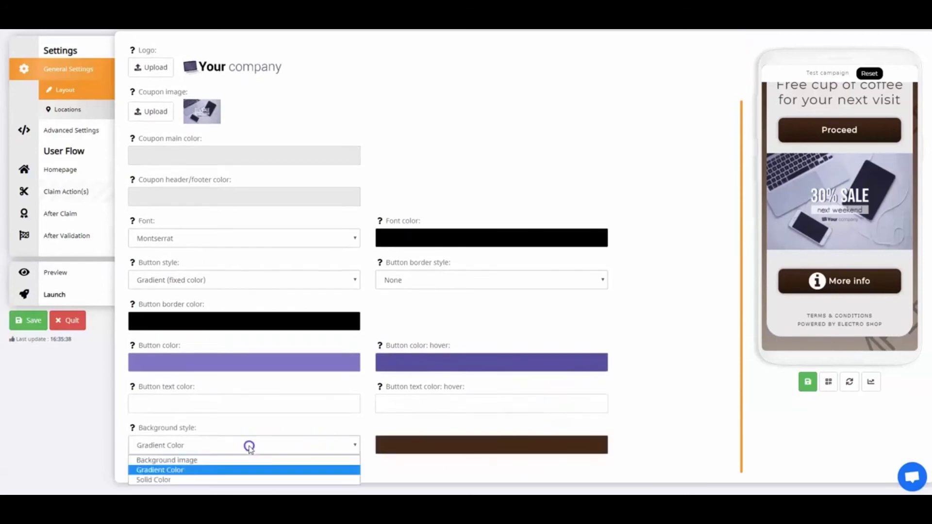
left_click(186, 479)
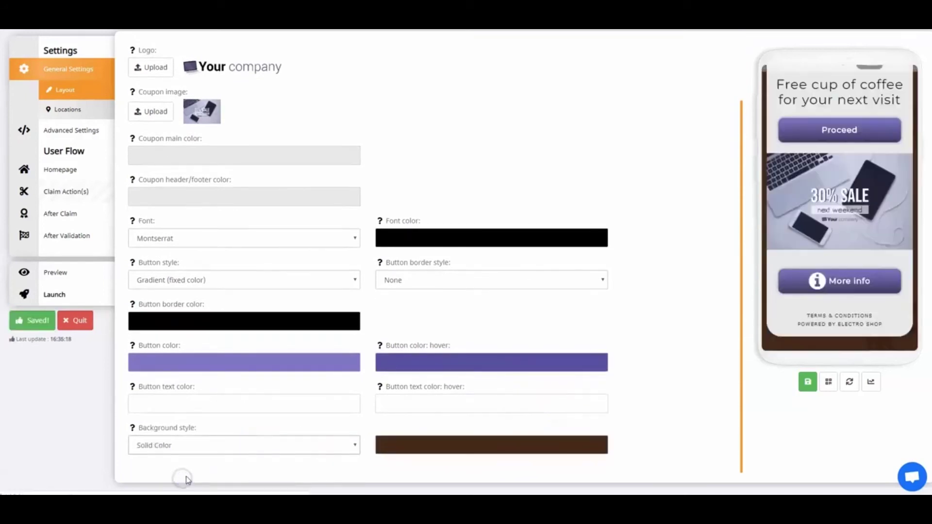
left_click(430, 447)
left_click(477, 421)
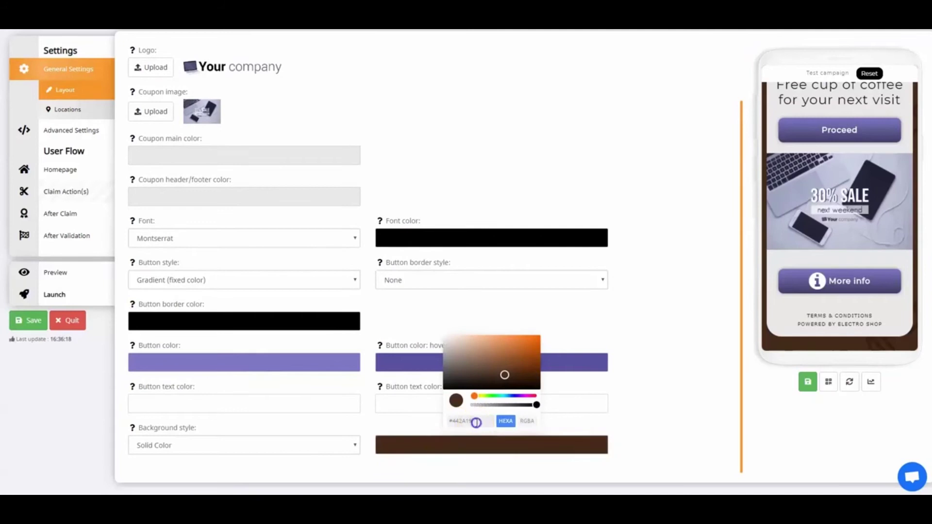
key("BackSpace")
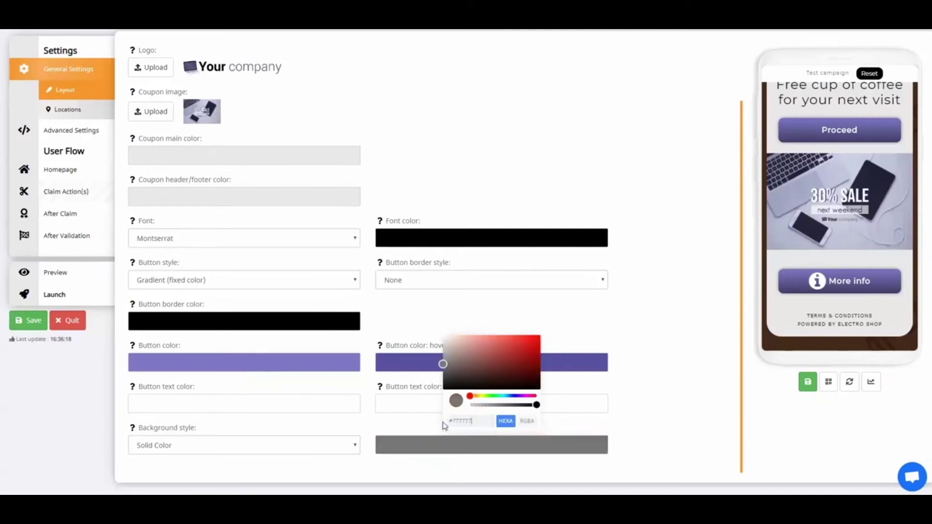
left_click(664, 355)
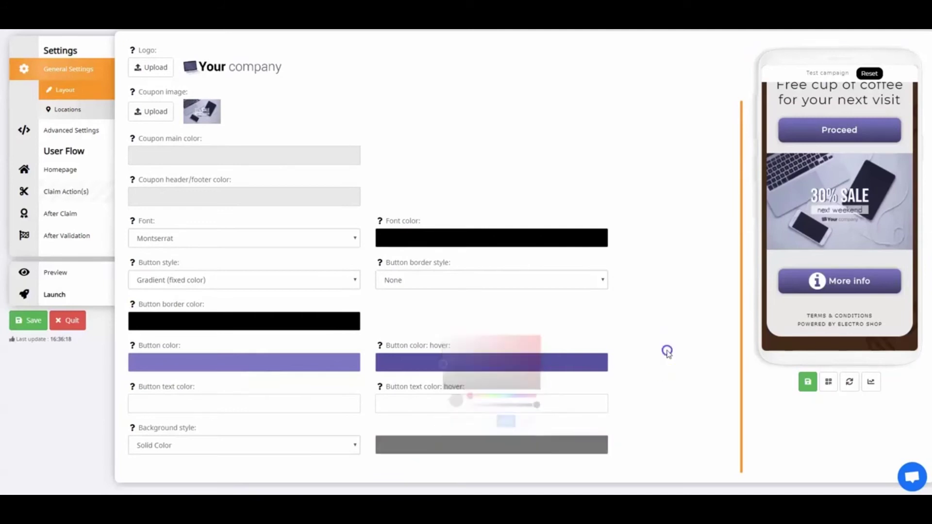
left_click(38, 324)
- Set the homepage title to a bold, 40 px '30% sale'
left_click(54, 172)
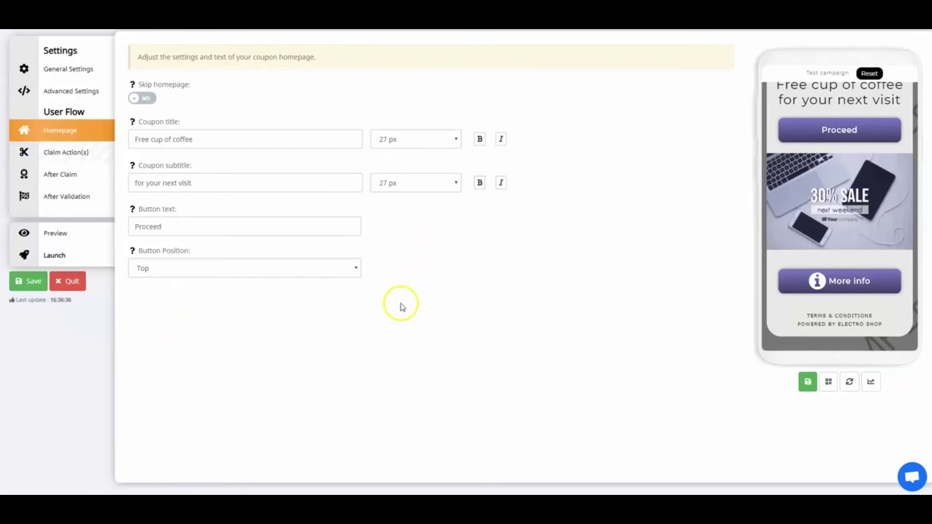
left_click(149, 100)
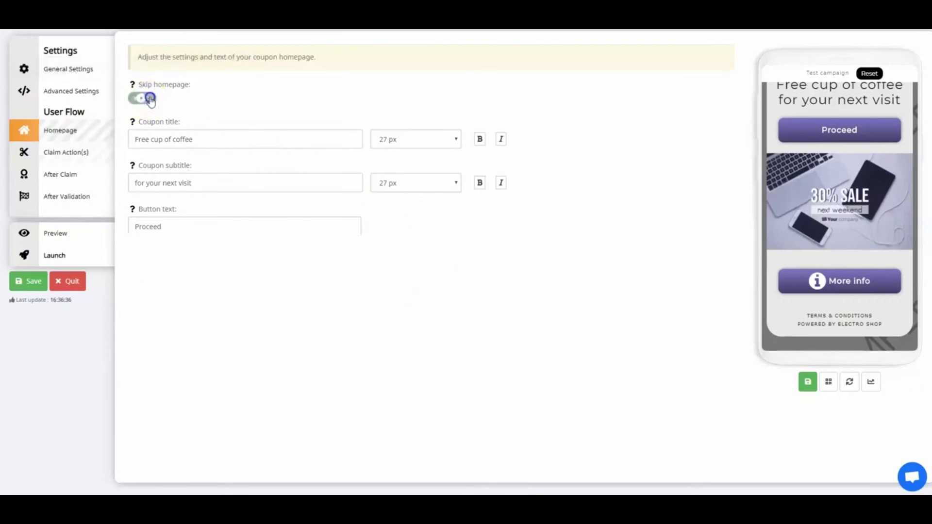
left_click(150, 99)
left_click(218, 140)
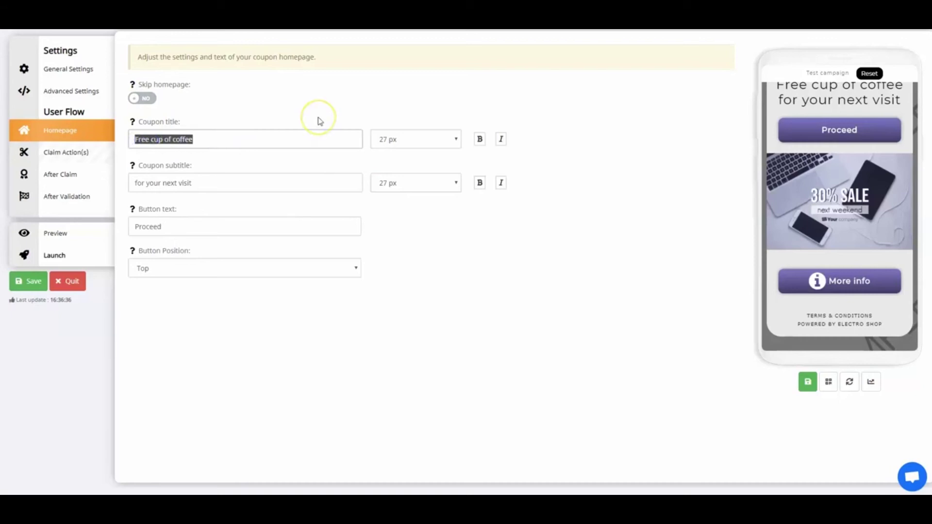
type("30% sale")
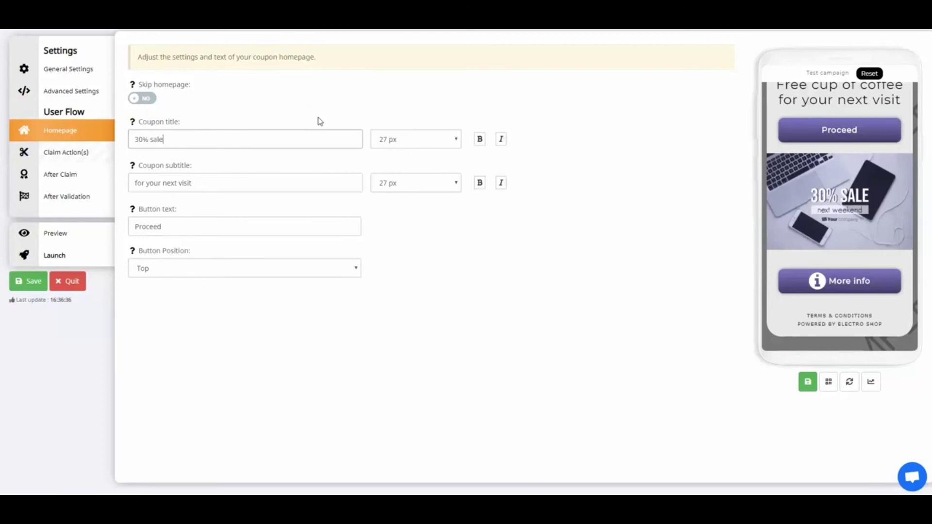
left_click(478, 139)
left_click(458, 138)
scroll(401, 310, "down", 5)
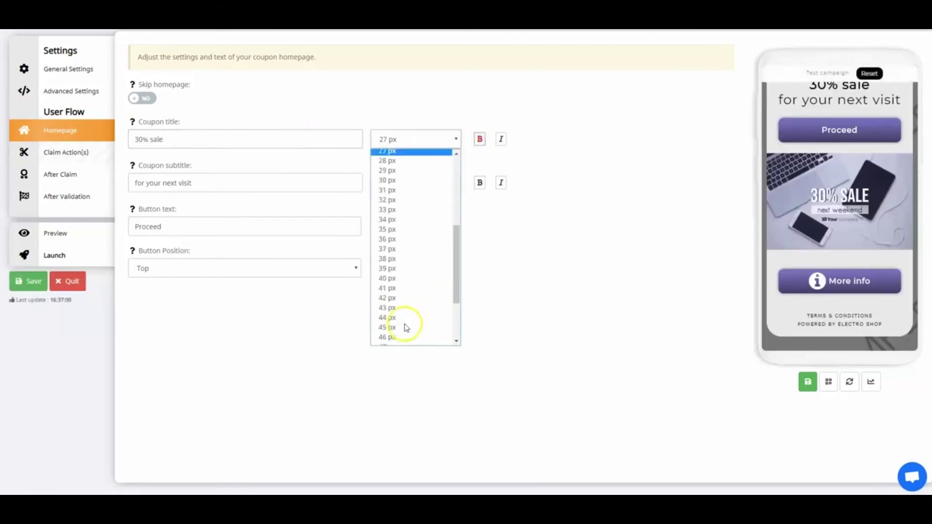
left_click(388, 193)
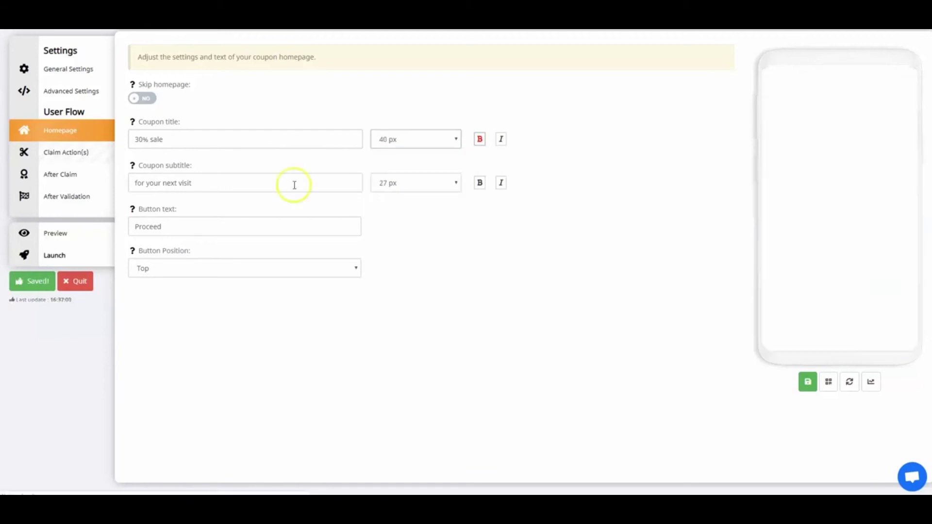
- Make the subtitle an italic 'This weekend!', set the button text to Continue, and save
left_click_drag(206, 183, 125, 183)
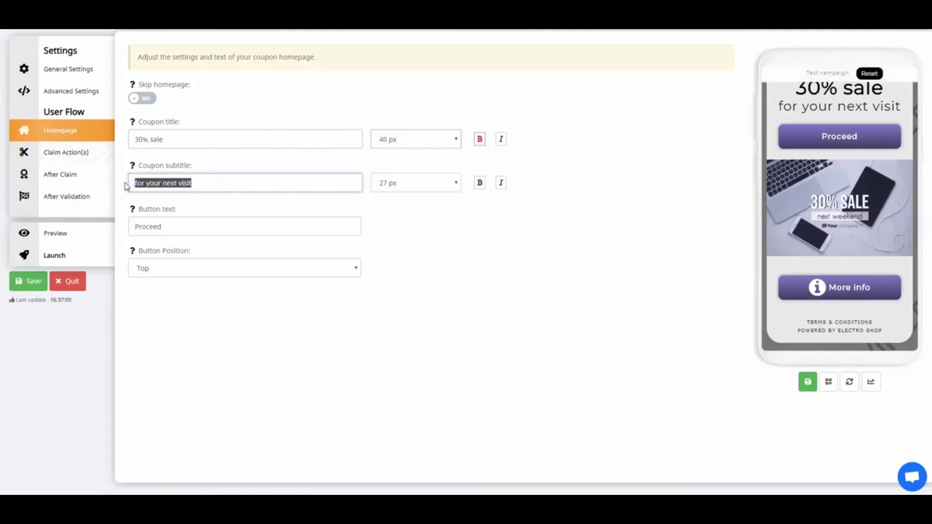
type("This ")
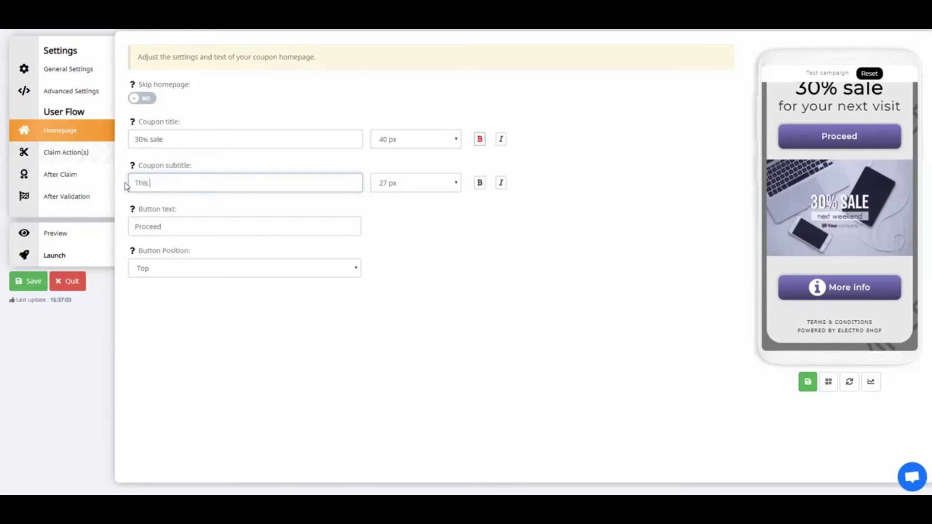
type("weekend!")
left_click(501, 182)
left_click(171, 231)
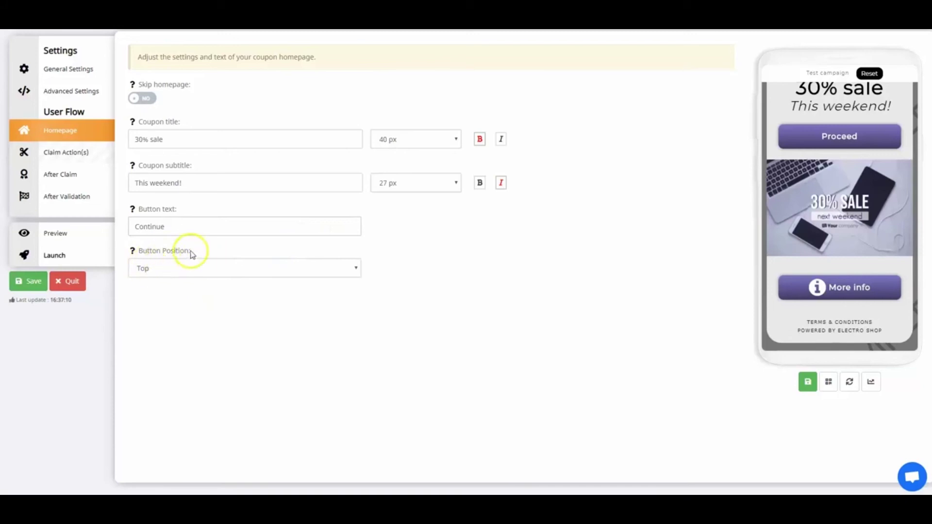
left_click(29, 281)
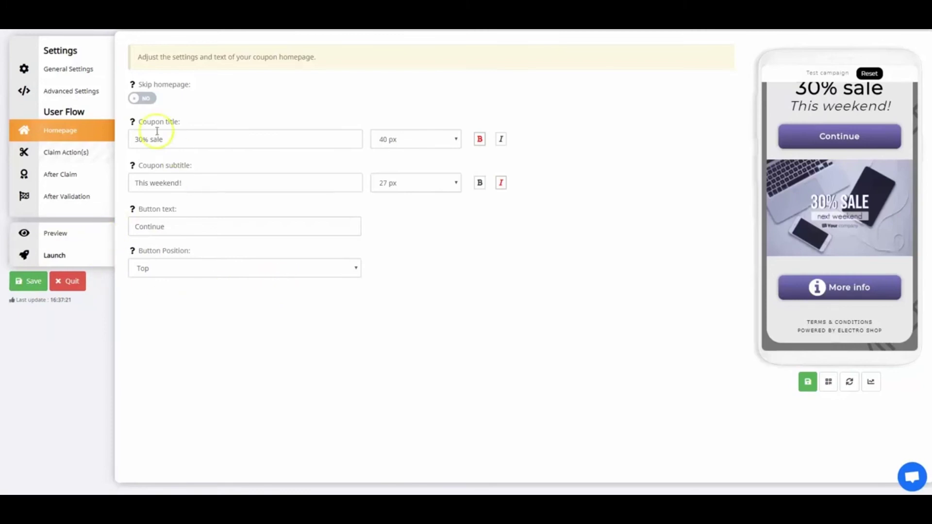
left_click(74, 156)
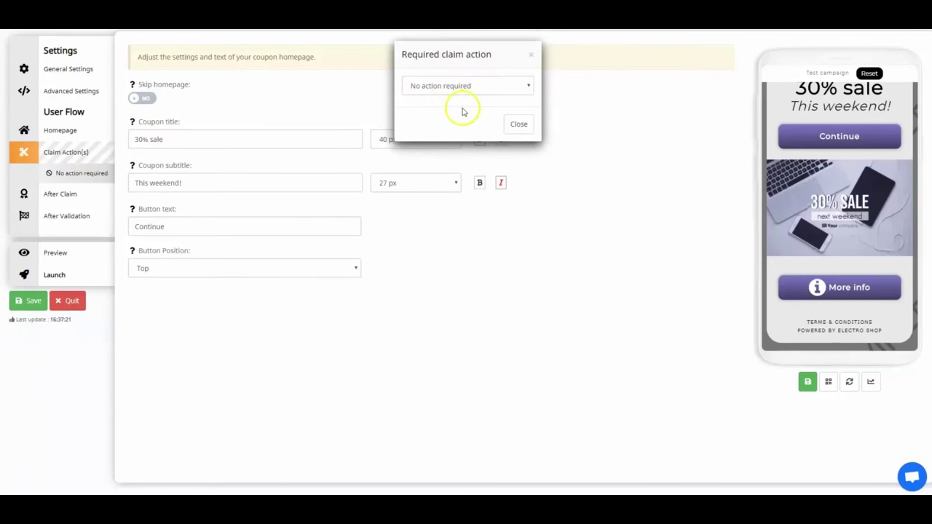
- Require personal data as the claim action, with the description 'Fill out the form to…'
left_click(458, 87)
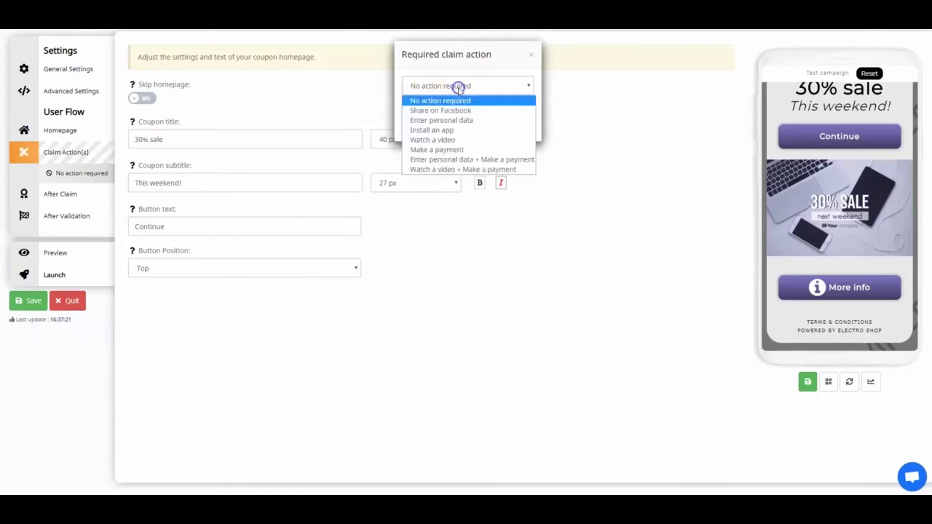
left_click(450, 130)
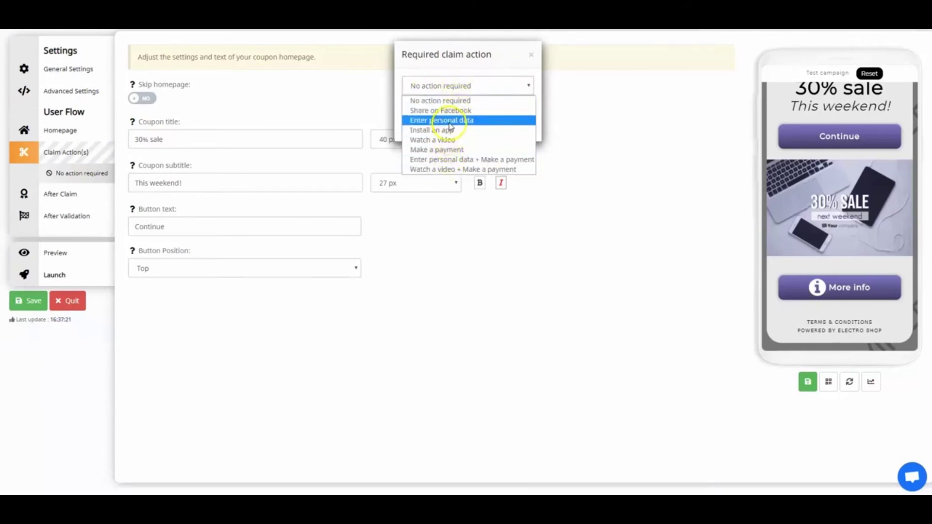
left_click(449, 120)
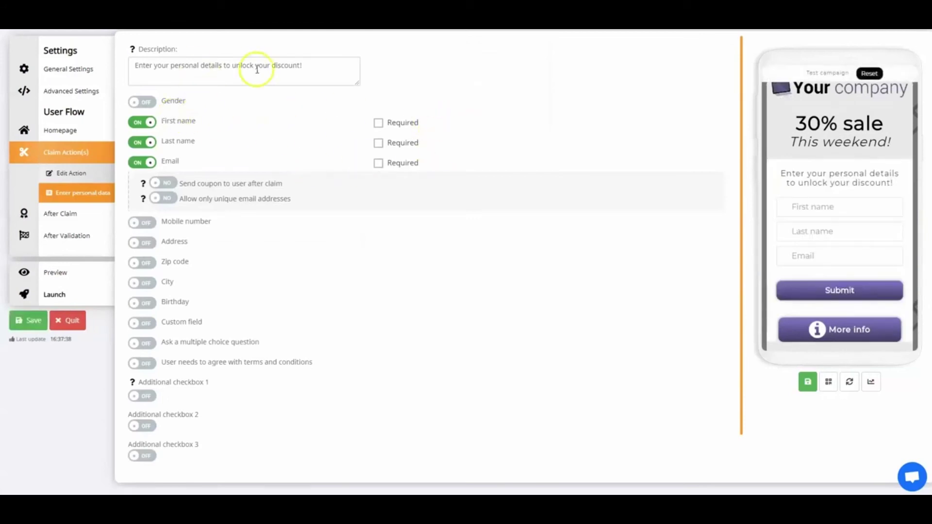
left_click_drag(306, 66, 145, 68)
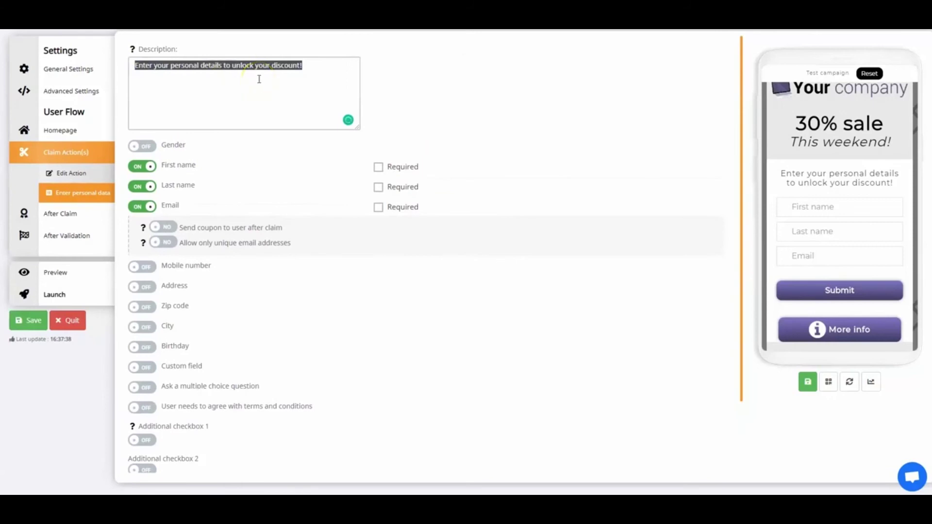
type("Fill out ")
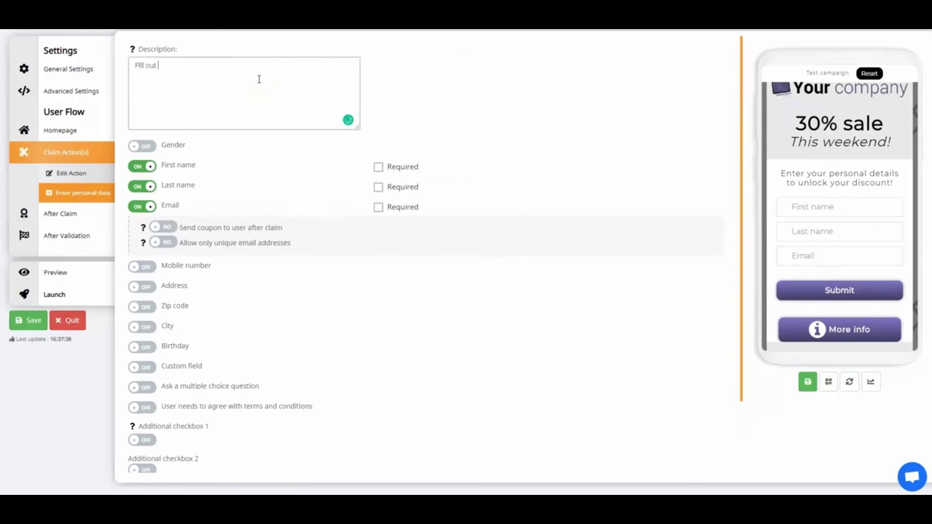
type("the form to unlock the discount!")
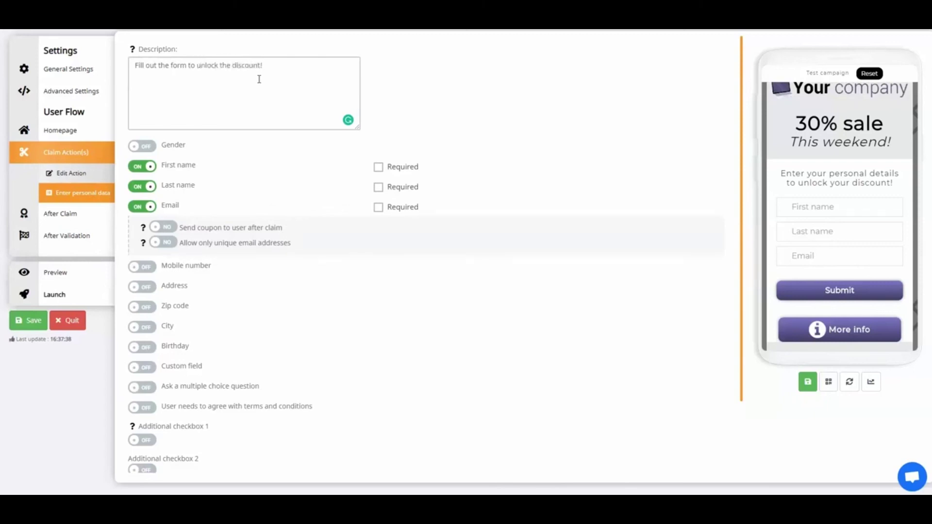
left_click(267, 164)
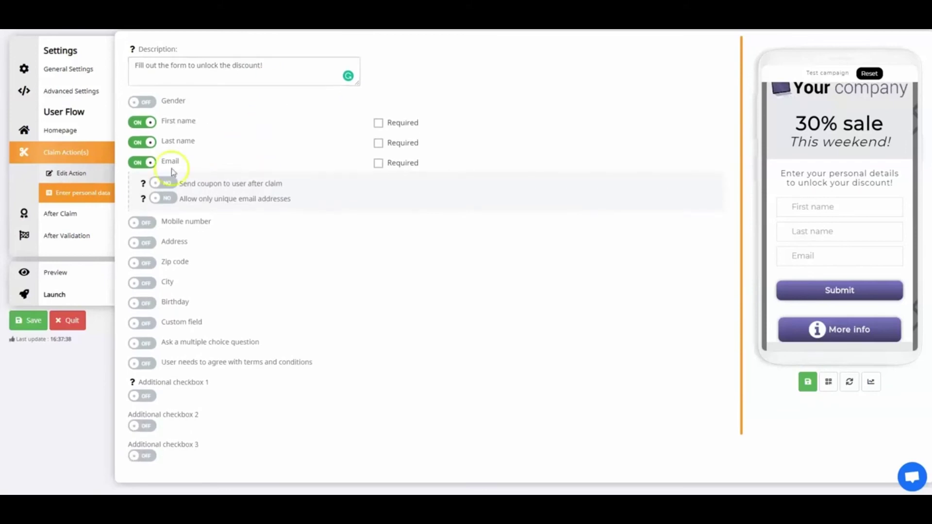
- Remove First name, keep Last name and Email optional, add a required City field, and save
left_click(150, 123)
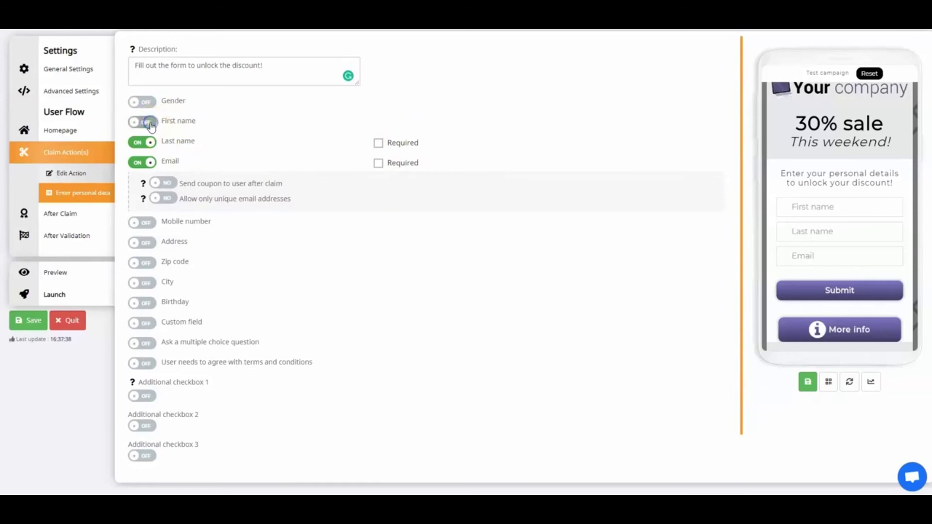
left_click(378, 142)
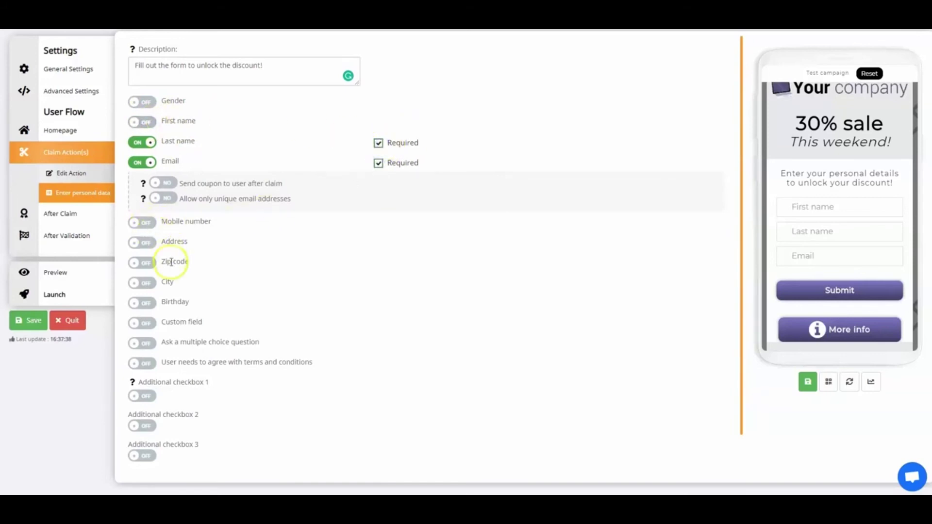
left_click(144, 283)
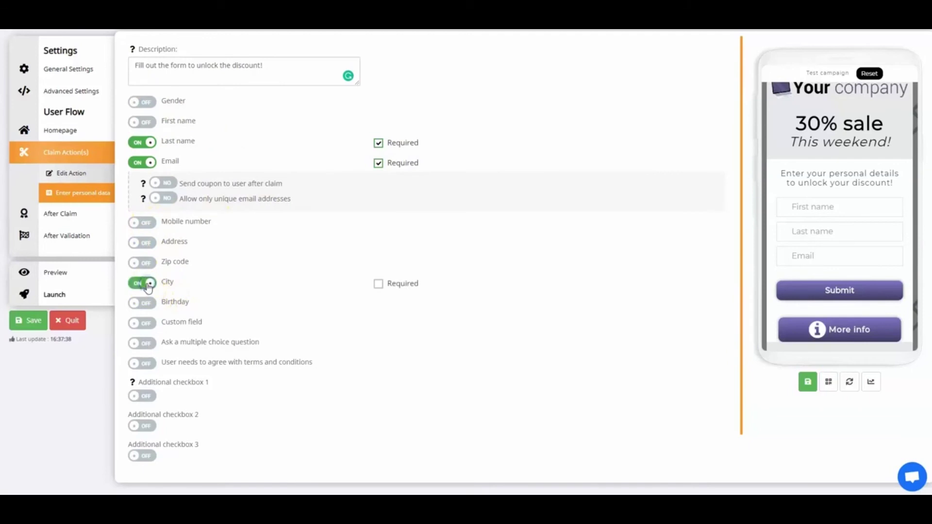
left_click(378, 284)
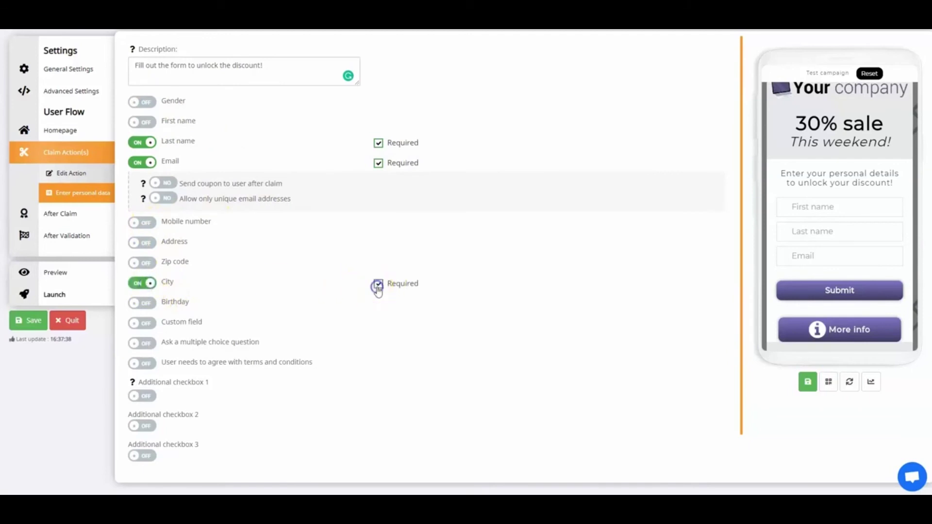
left_click(813, 387)
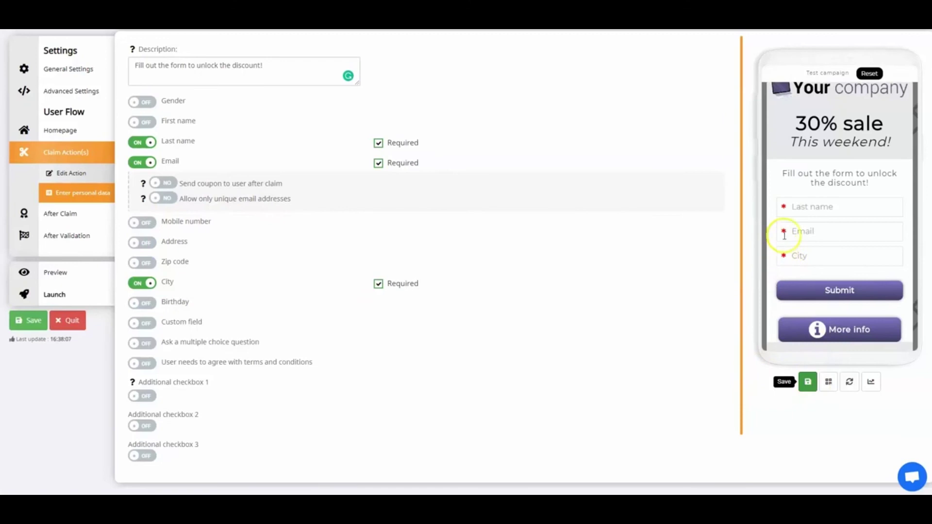
left_click(378, 144)
left_click(379, 163)
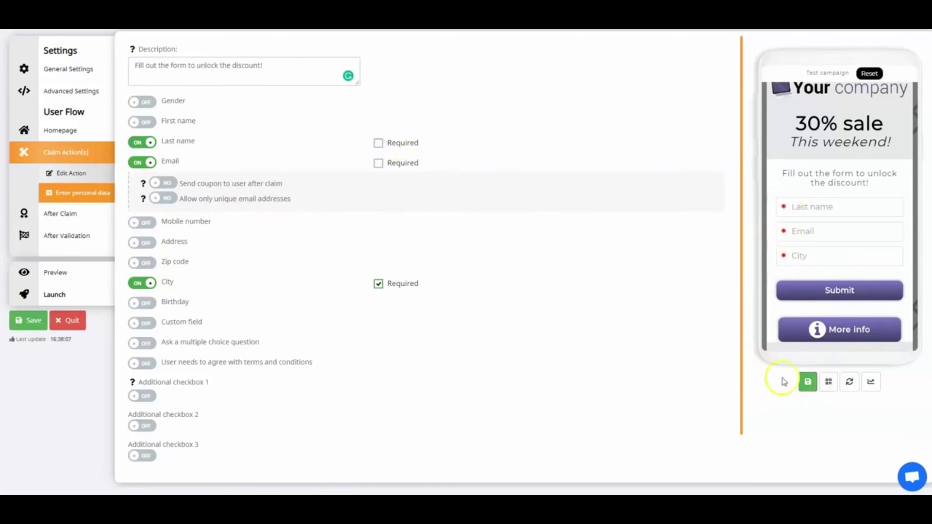
left_click(807, 383)
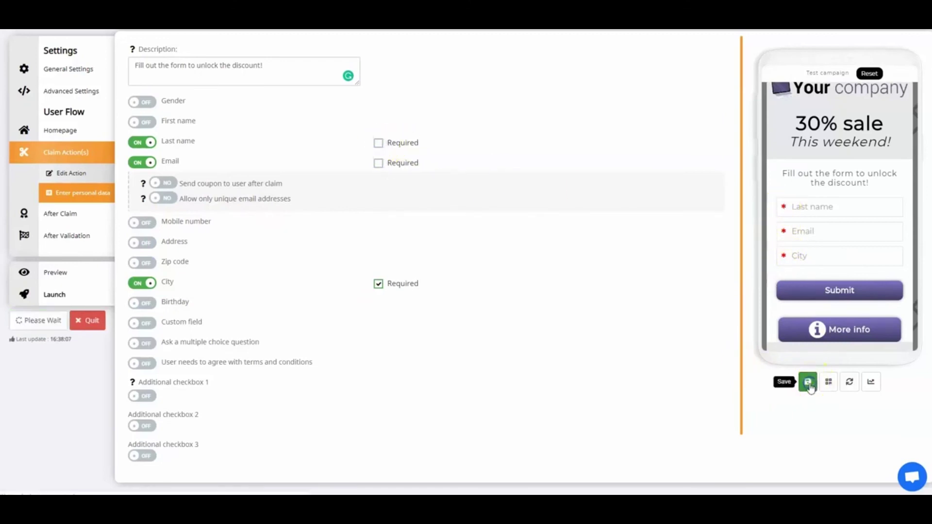
- Rename the form's submit button from Submit to Proceed and save
left_click(794, 229)
left_click(533, 322)
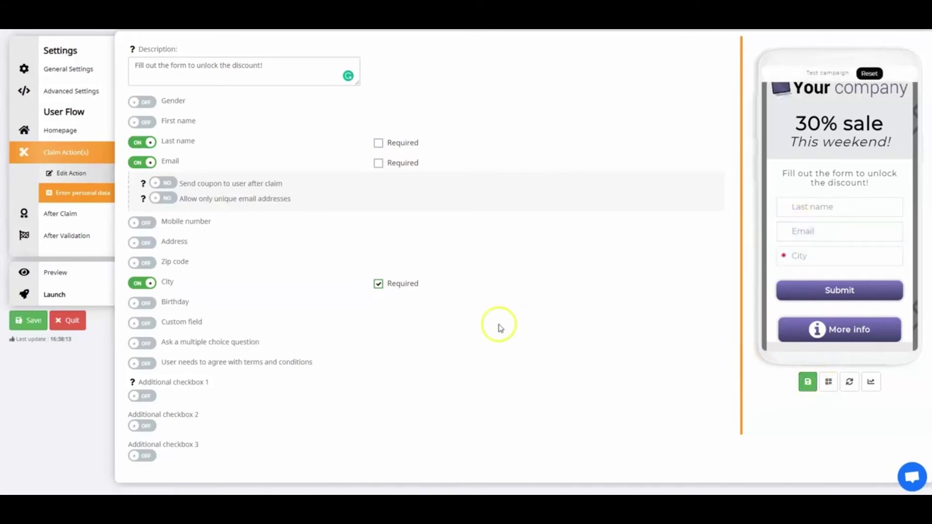
scroll(505, 318, "down", 1)
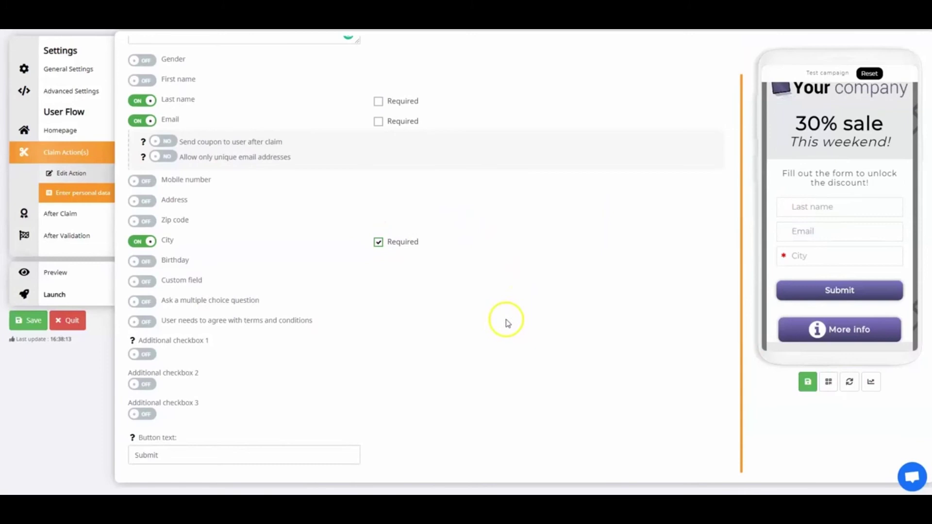
left_click(224, 455)
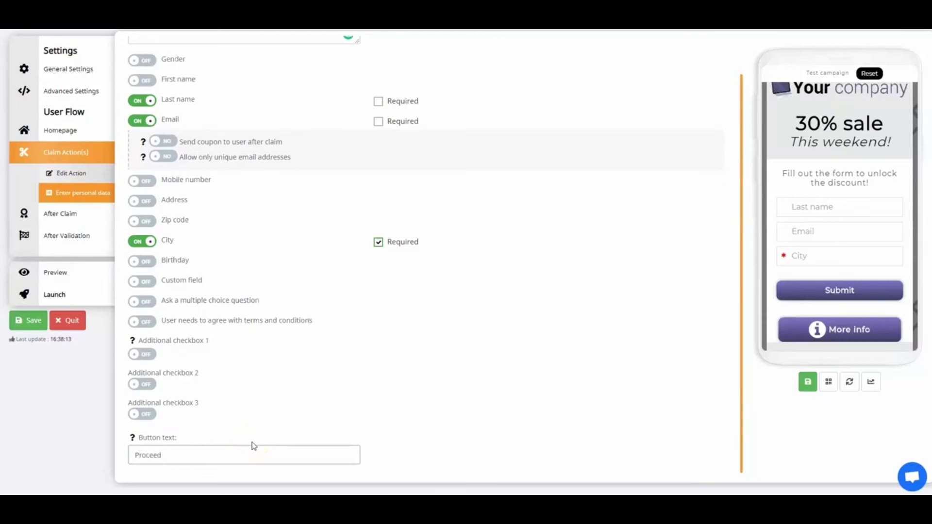
left_click(808, 387)
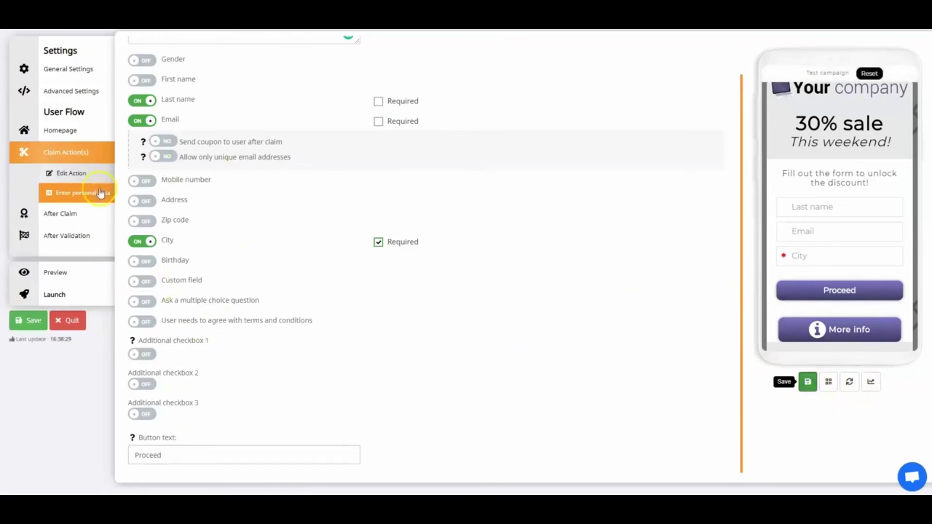
- Keep the after-claim validity set until the coupon expires
left_click(77, 214)
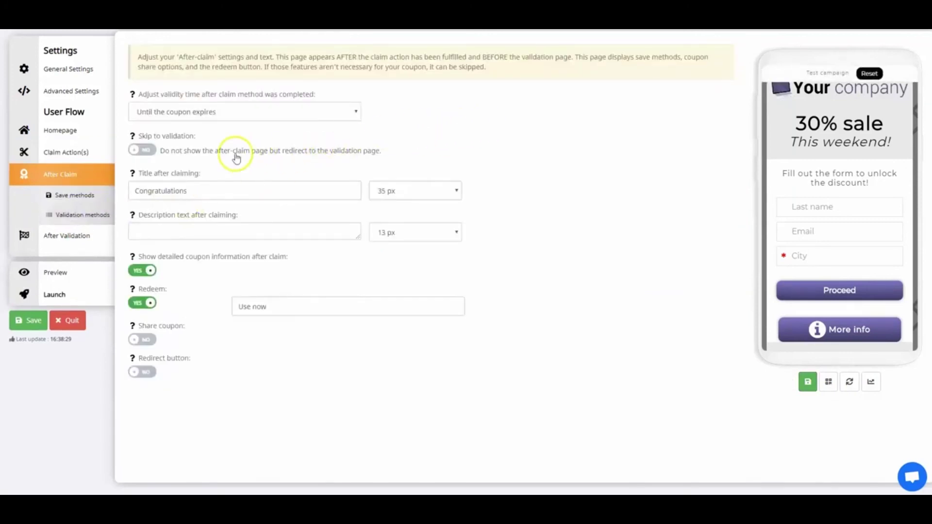
left_click(276, 114)
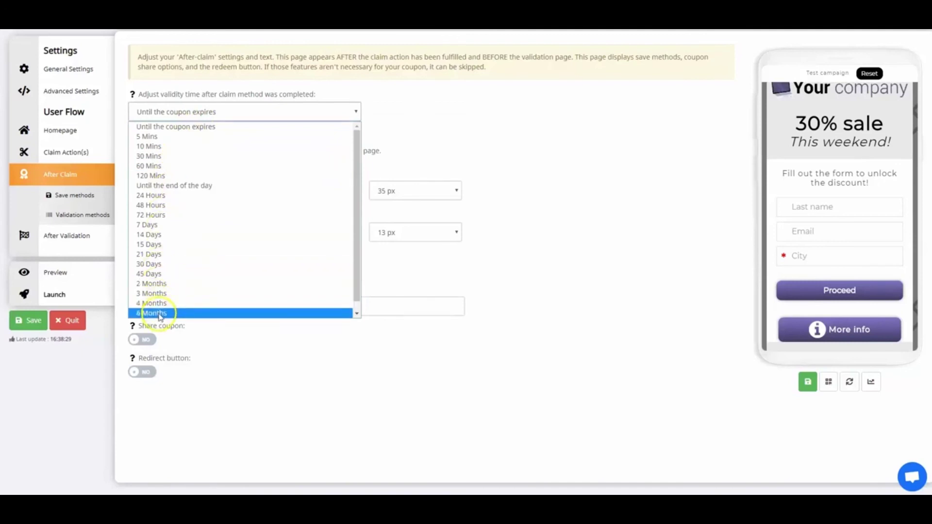
left_click(167, 127)
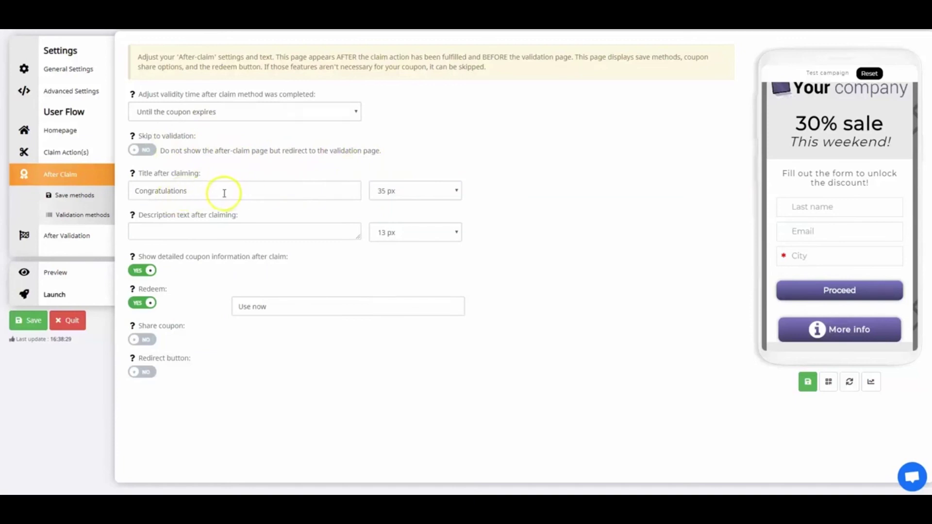
- Retitle the after-claim page 'Thank you!' and fill in its short description
left_click_drag(220, 194, 135, 185)
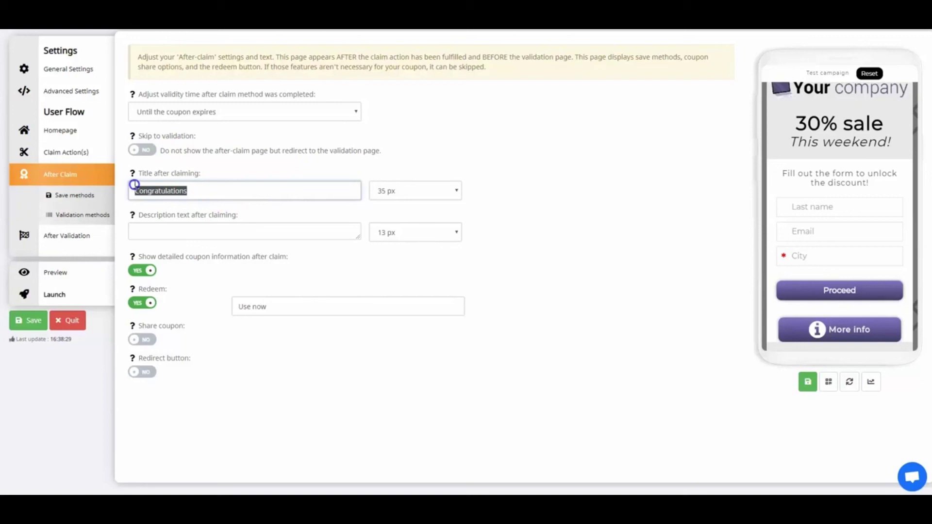
type("Thank you!")
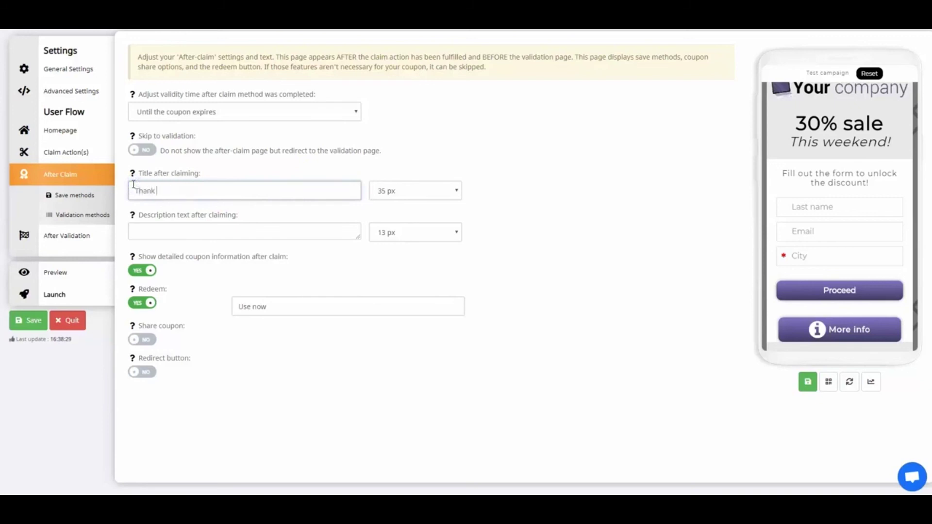
left_click(168, 229)
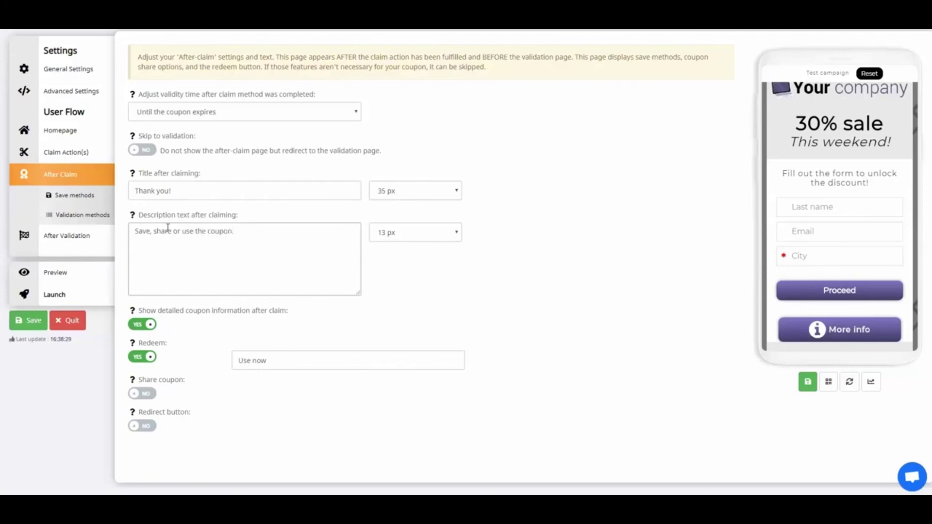
left_click(247, 354)
- Rename the redeem button 'Use coupon', enable coupon sharing, and save
left_click(265, 307)
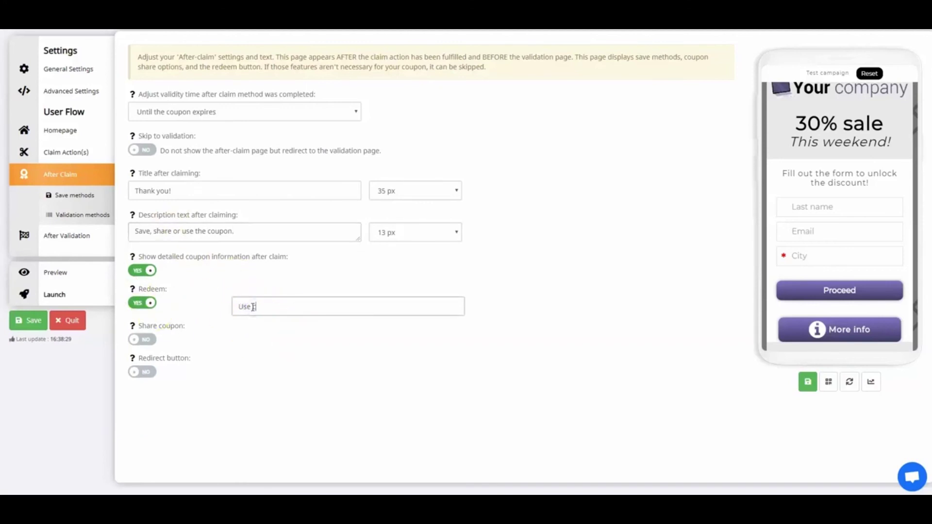
left_click(155, 342)
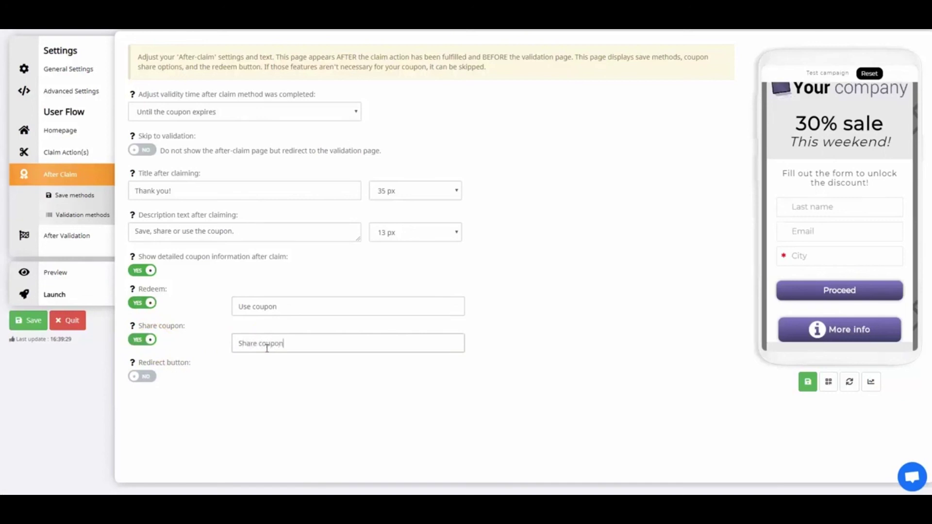
left_click(28, 321)
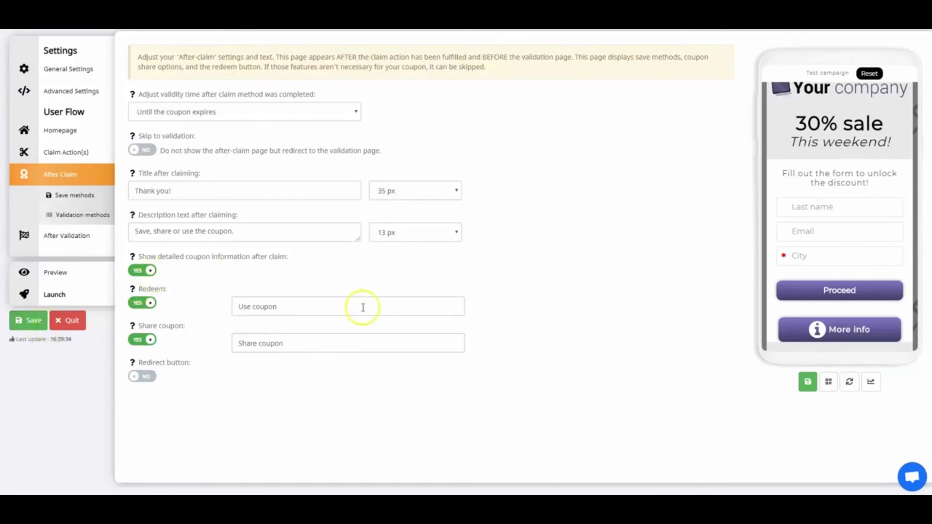
left_click(34, 203)
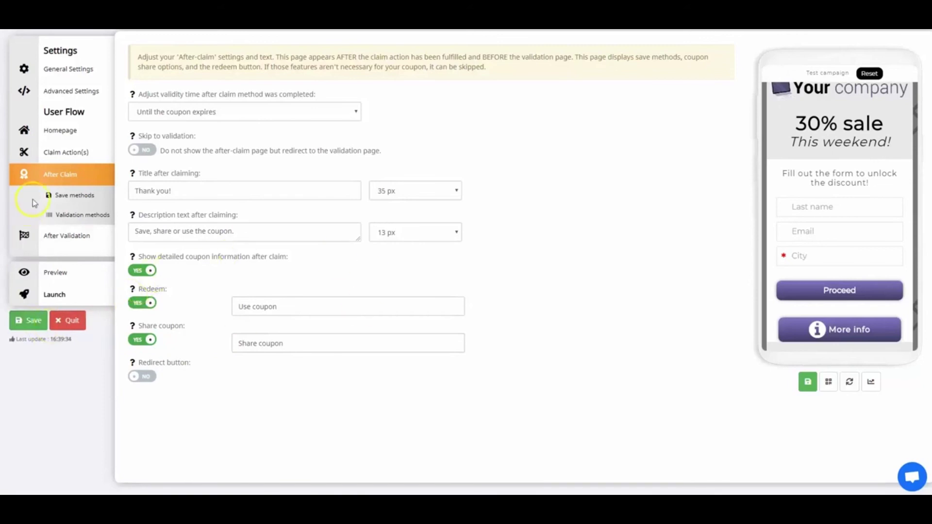
- Turn off Save2MobileWallet, Print and Save2PDF so only Save2Email remains, and save
left_click(70, 197)
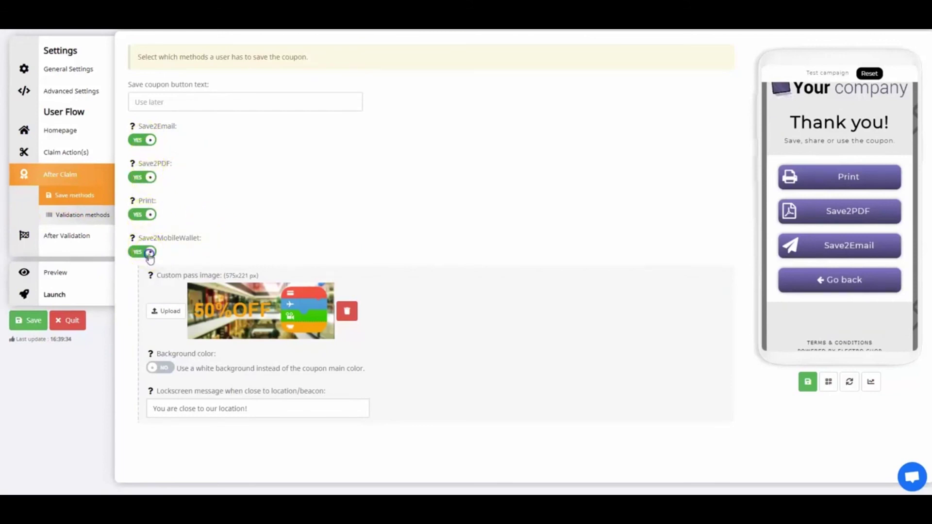
left_click(150, 252)
left_click(146, 214)
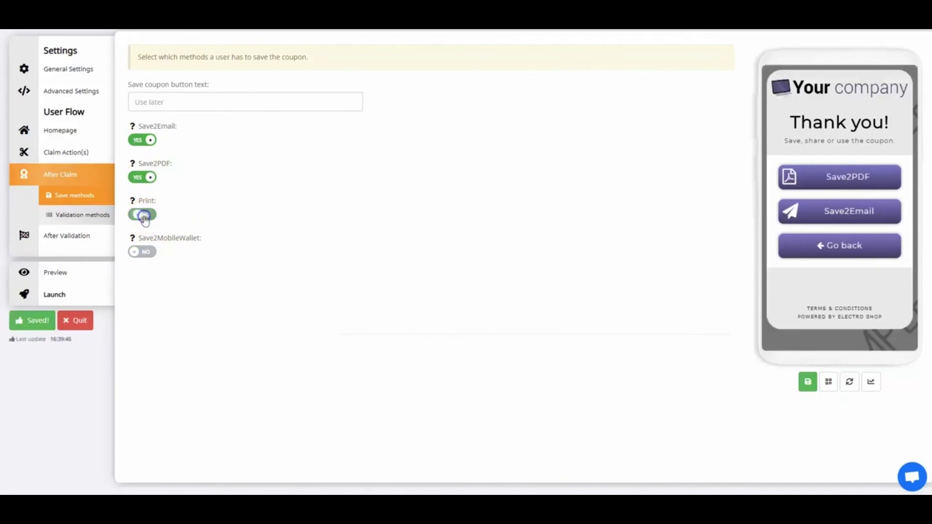
left_click(148, 180)
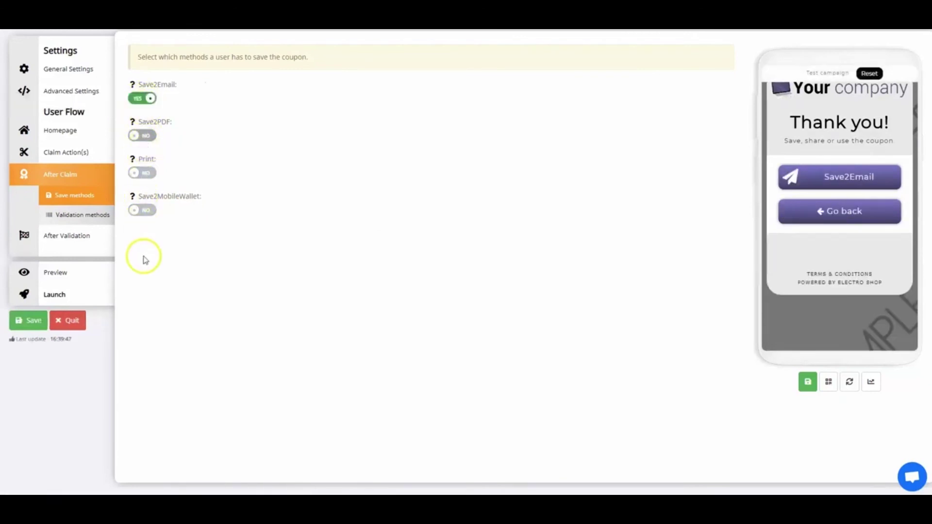
left_click(144, 136)
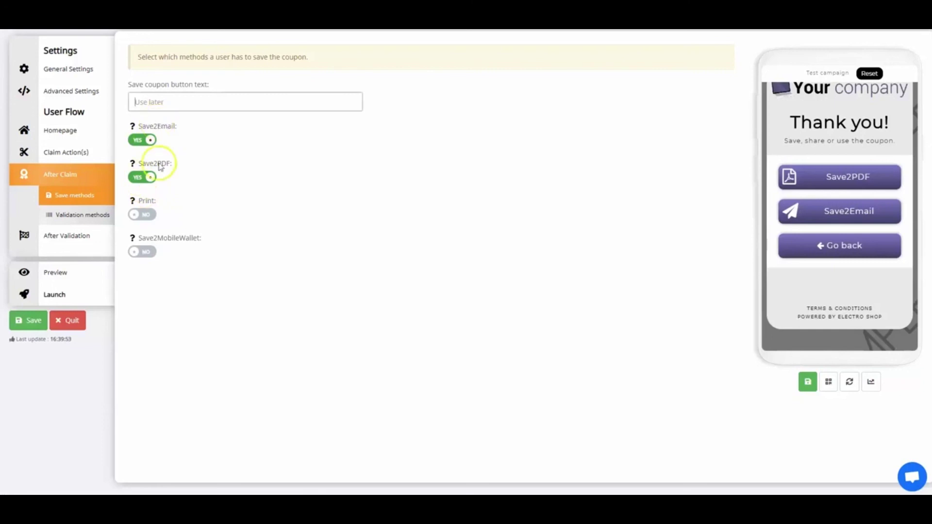
left_click(146, 179)
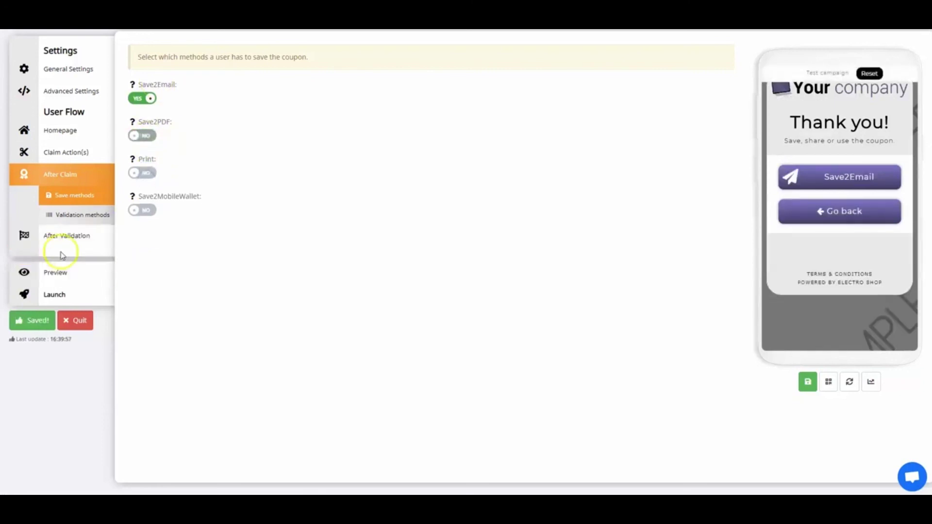
left_click(41, 319)
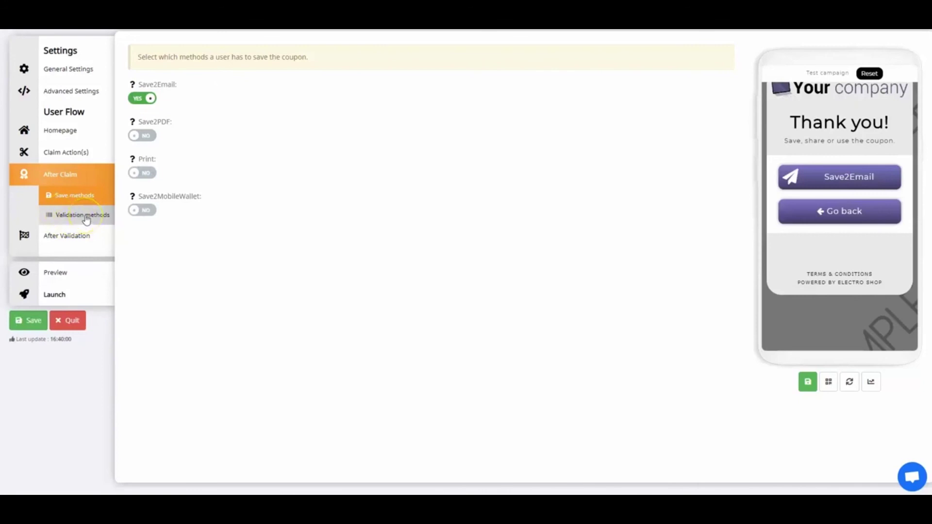
left_click(85, 216)
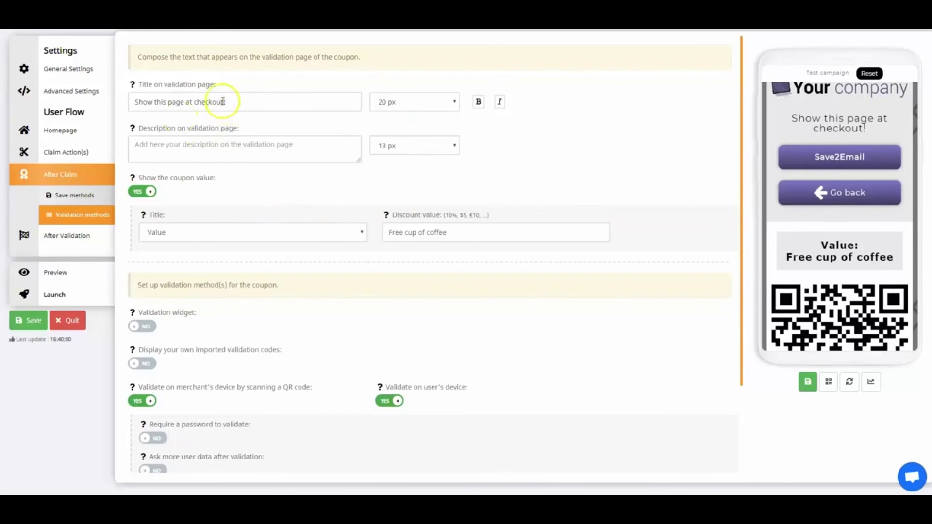
- Title the validation page 'Show this page to cashier.' and leave the description empty
left_click_drag(226, 102, 151, 100)
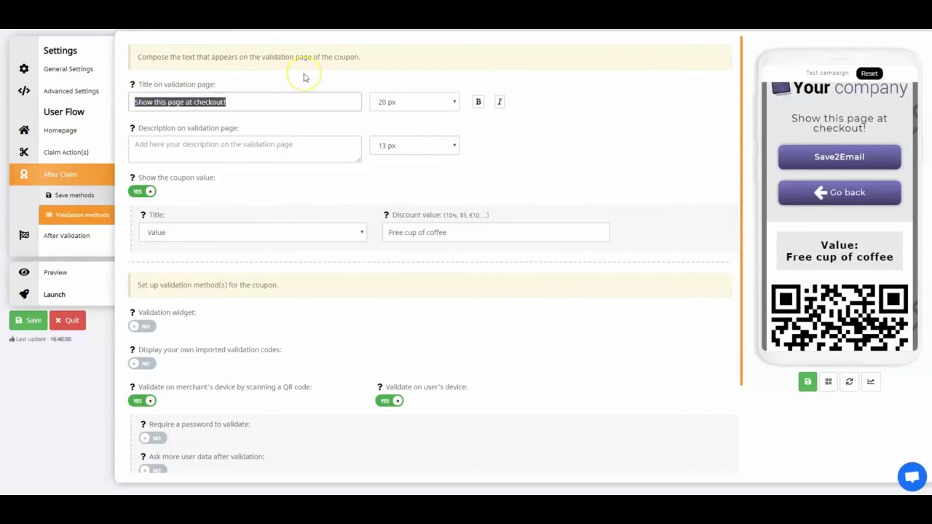
type("S")
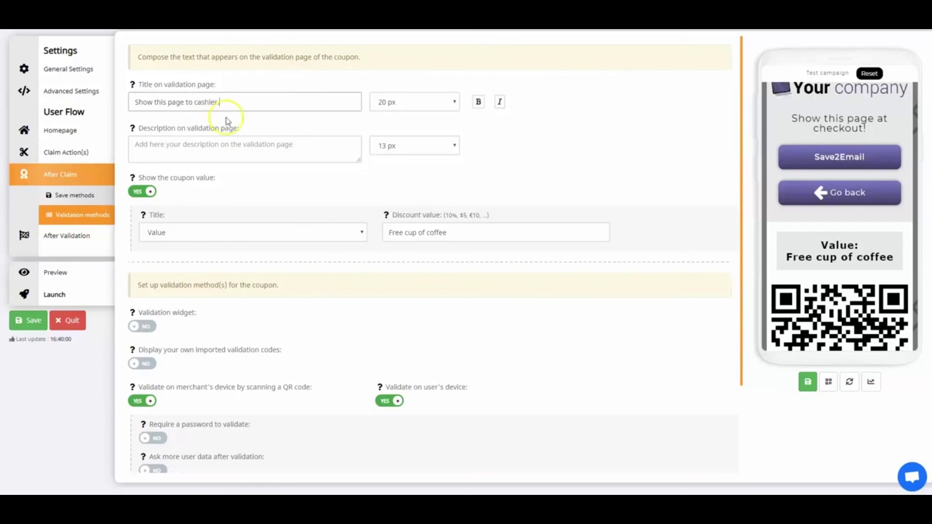
left_click(199, 146)
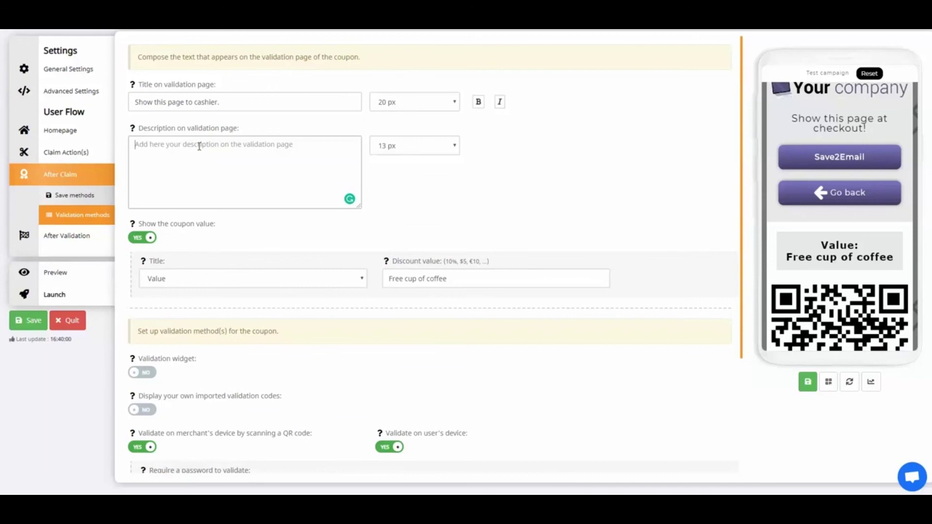
left_click(416, 181)
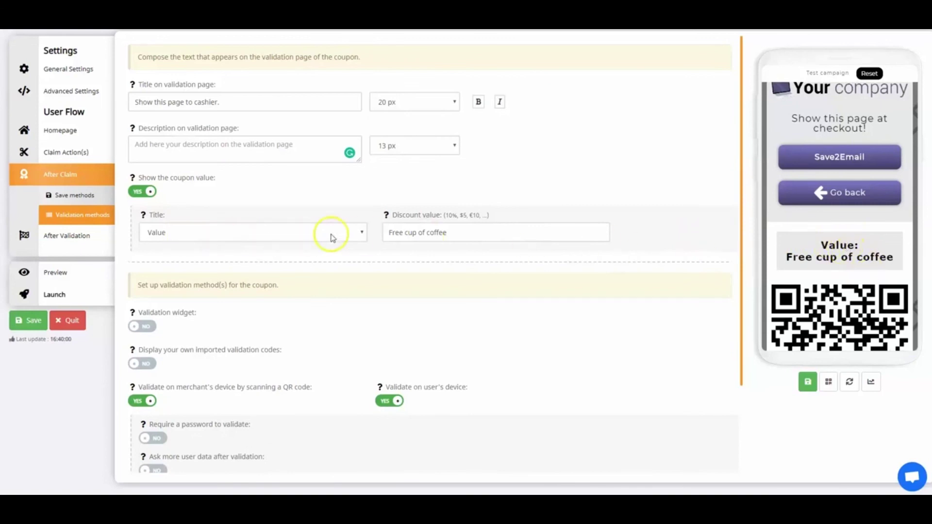
- Show the coupon value as '30% sale' without a title above it, and save
left_click(346, 234)
left_click(214, 247)
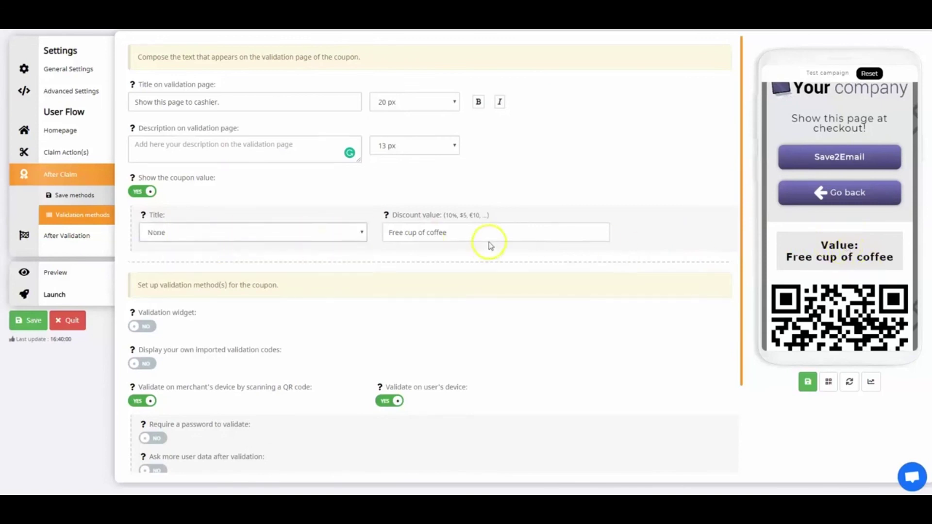
left_click_drag(485, 233, 384, 233)
type("30% sale")
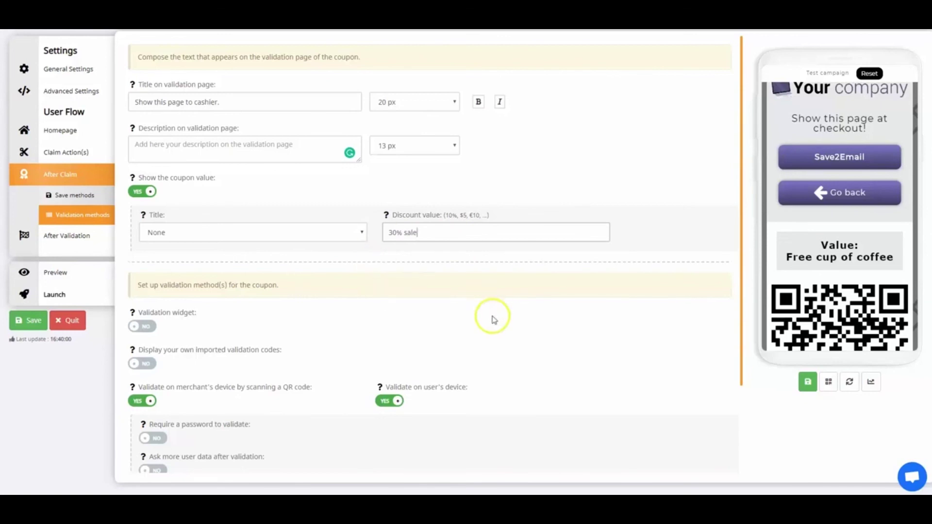
left_click(30, 320)
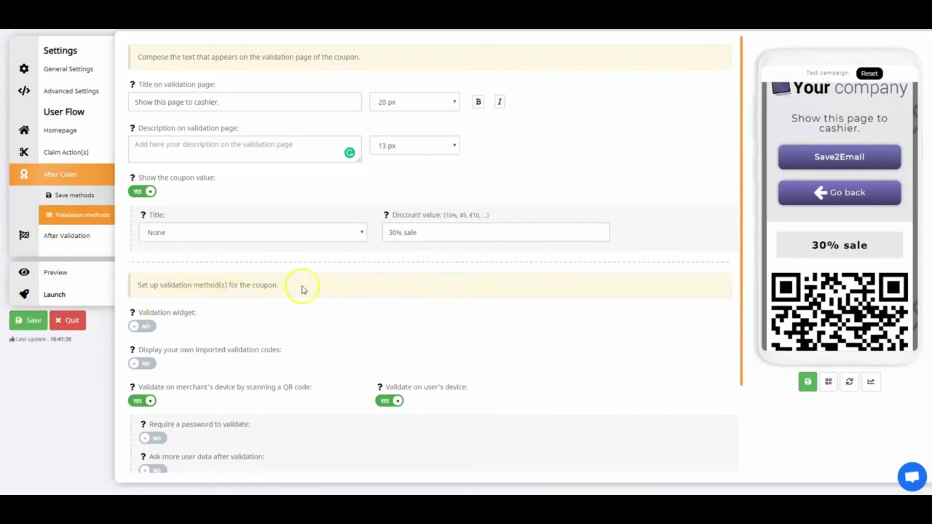
scroll(266, 289, "down", 1)
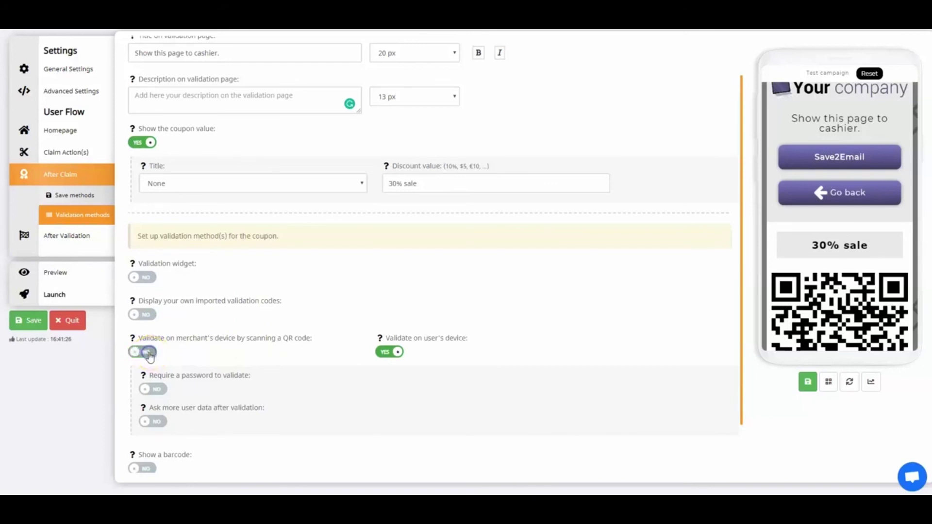
- Disable merchant QR-code validation, require a master password to validate, and save
left_click(30, 321)
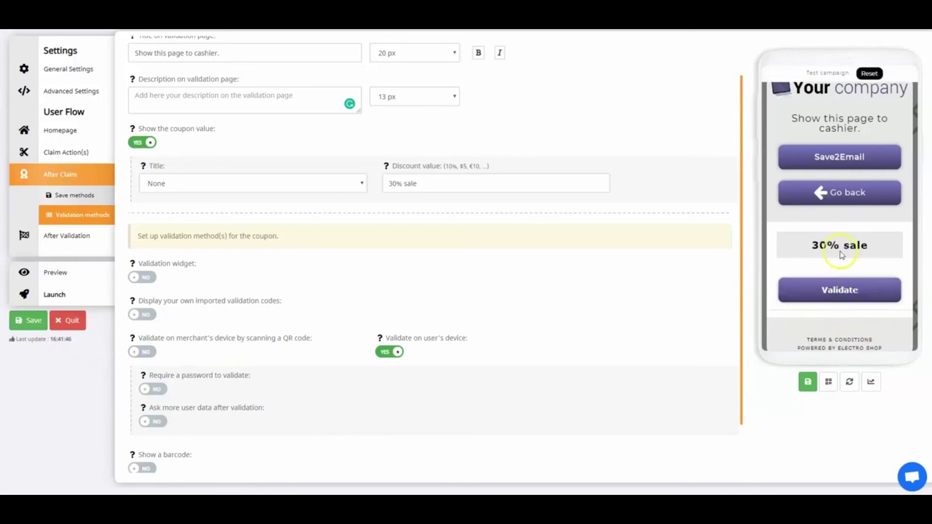
left_click(161, 390)
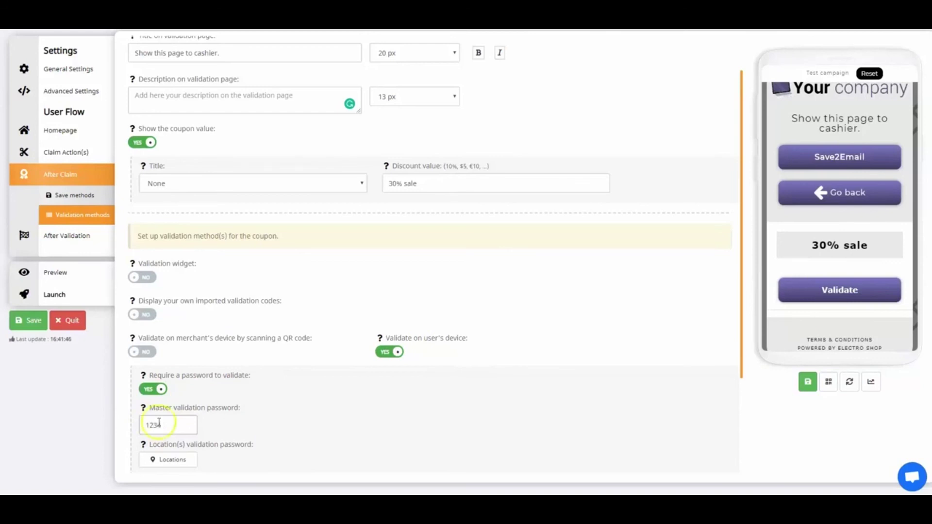
left_click(31, 325)
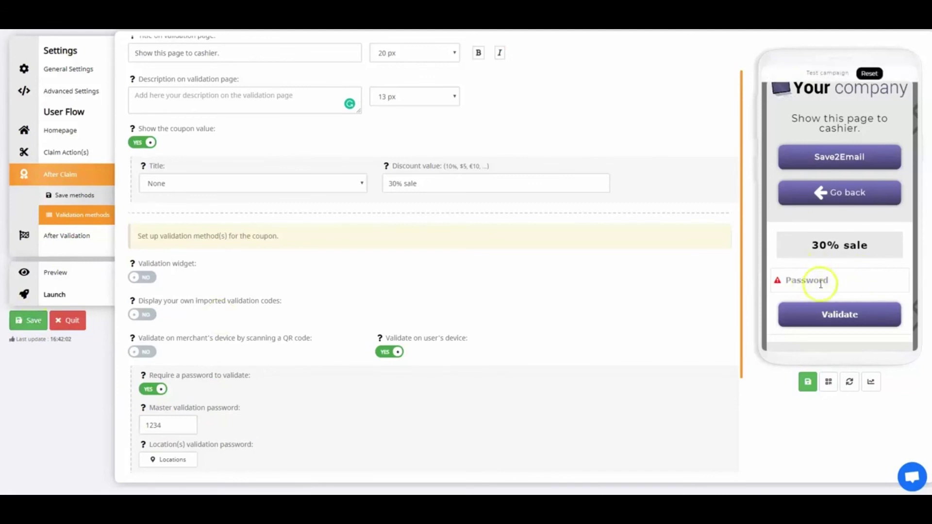
scroll(233, 316, "down", 2)
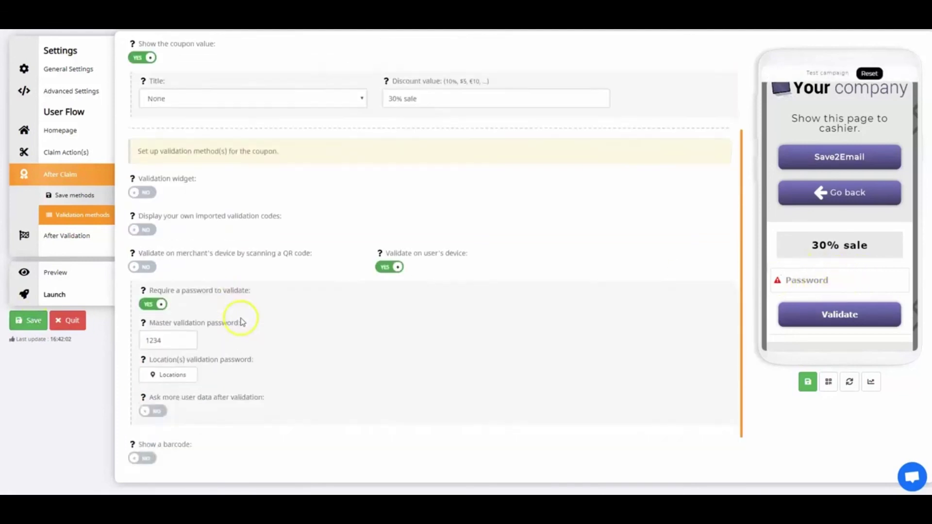
scroll(333, 345, "down", 1)
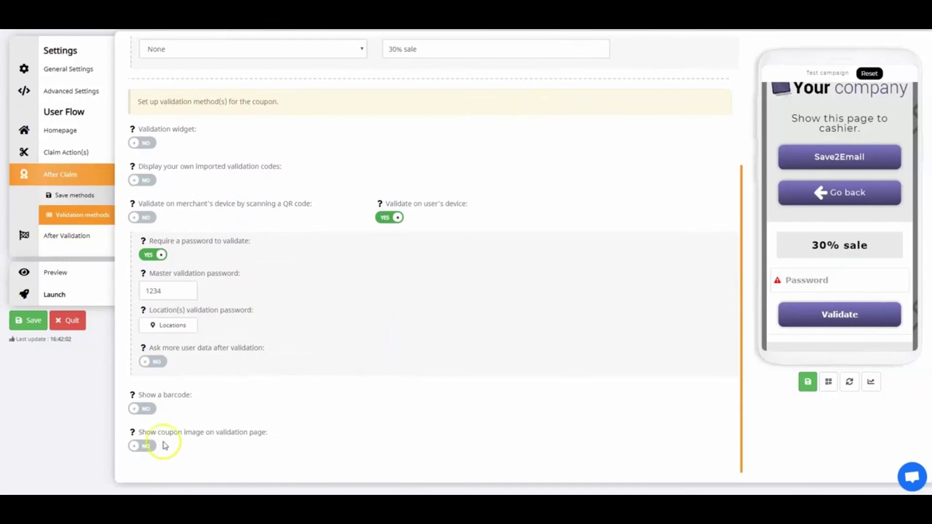
scroll(233, 255, "up", 2)
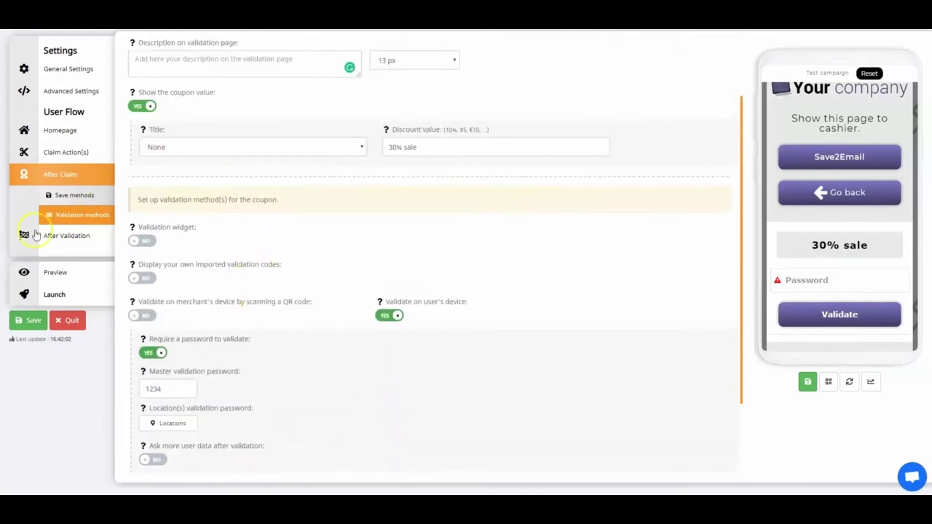
left_click(75, 241)
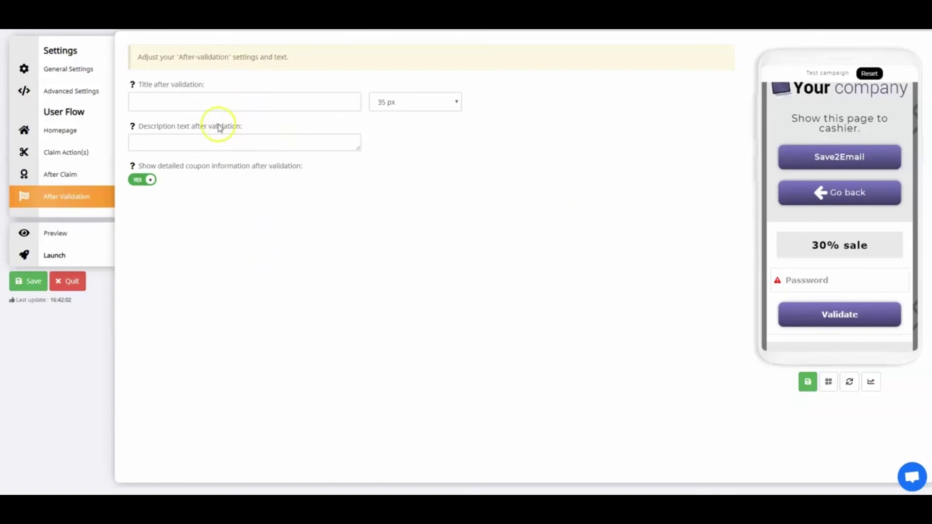
- Enter after-validation title 'Thank you!' and description 'Have a great day.', then save
left_click(203, 105)
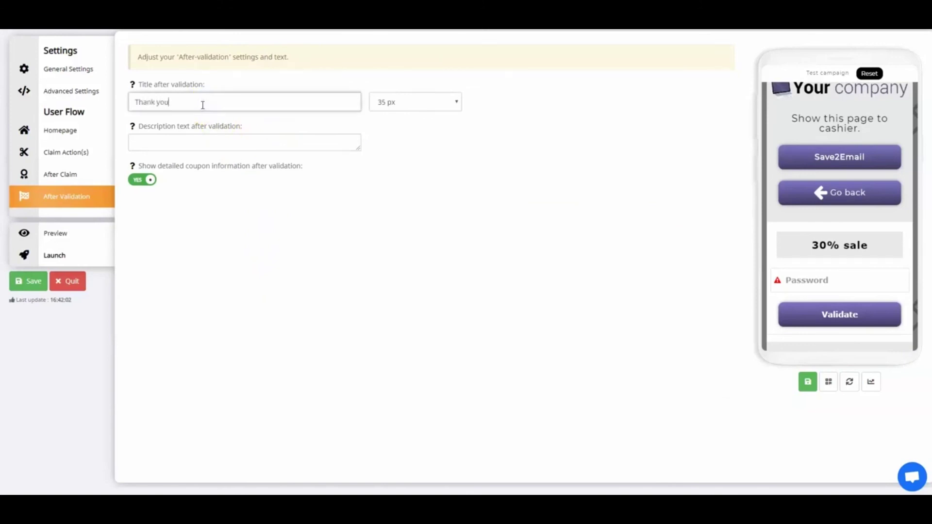
left_click(190, 142)
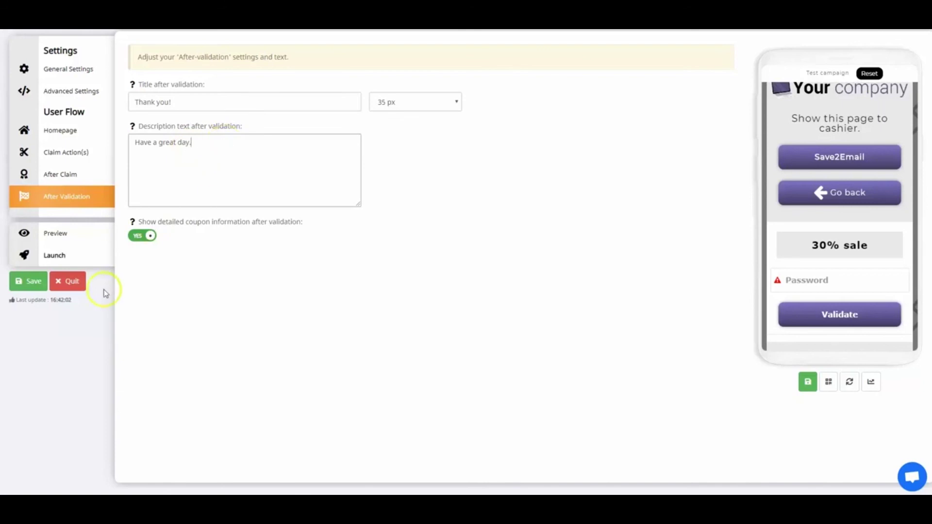
left_click(34, 286)
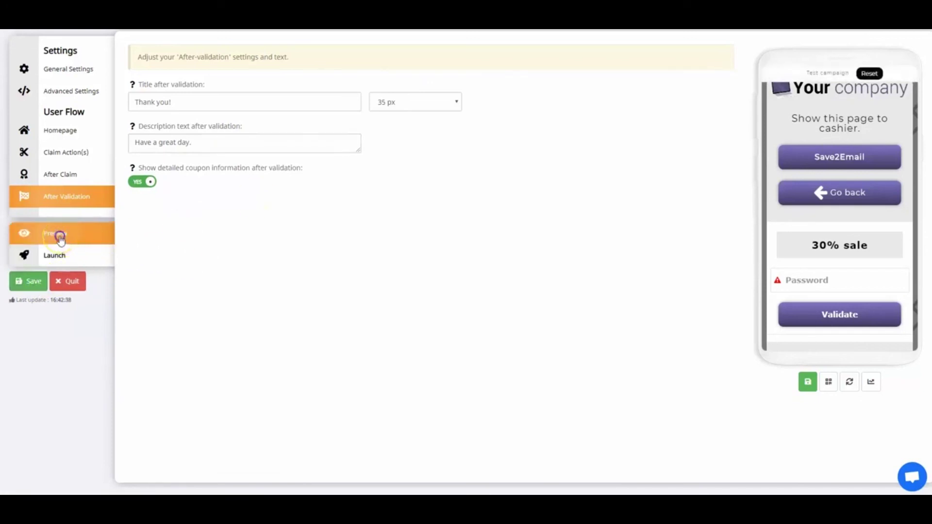
left_click(60, 238)
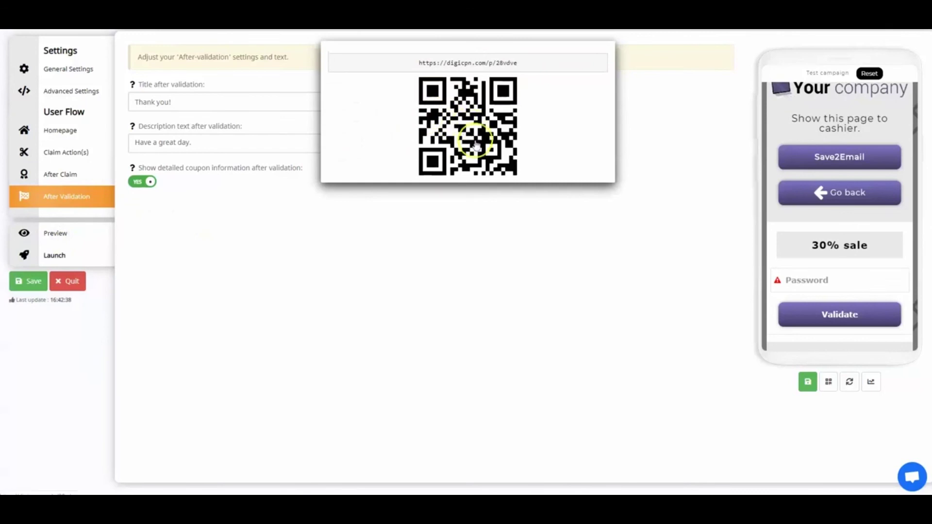
- In the full preview, continue to the claim form and enter a last name, e-mail and city
left_click(460, 119)
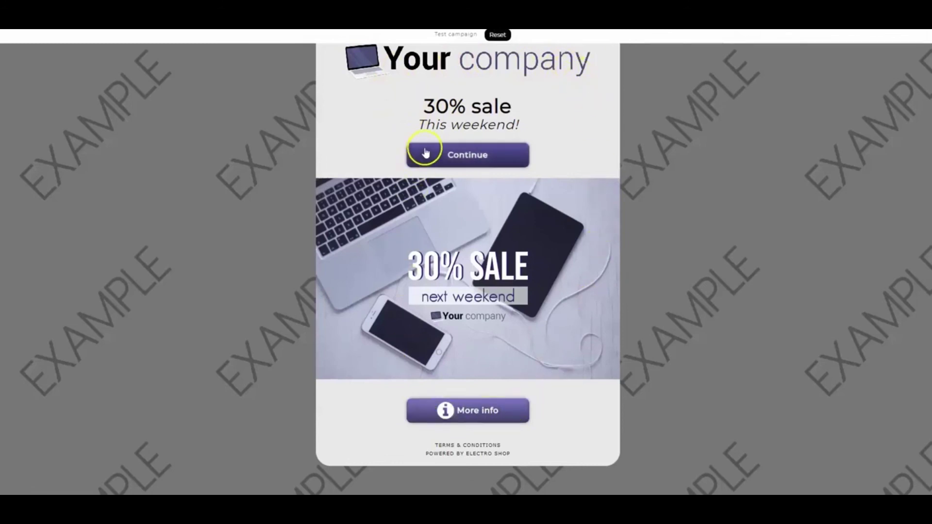
left_click(502, 151)
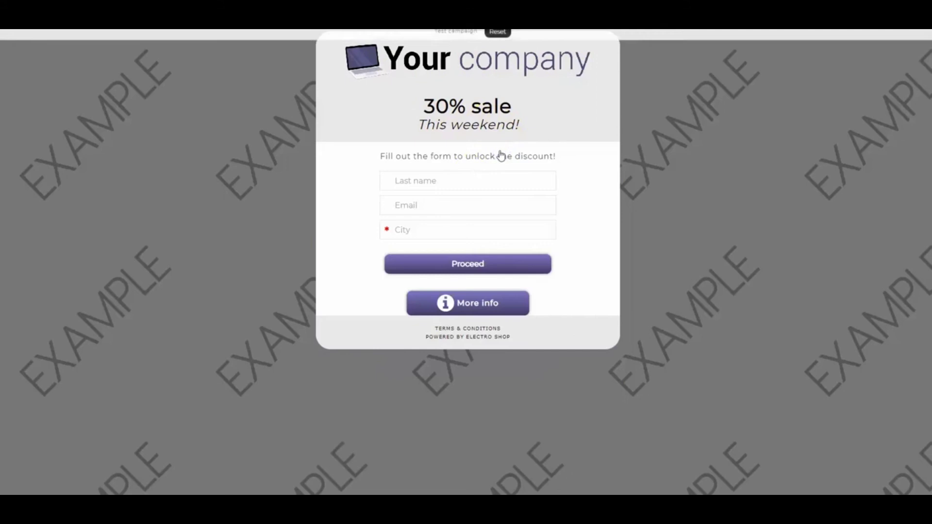
left_click(440, 181)
type("Doe")
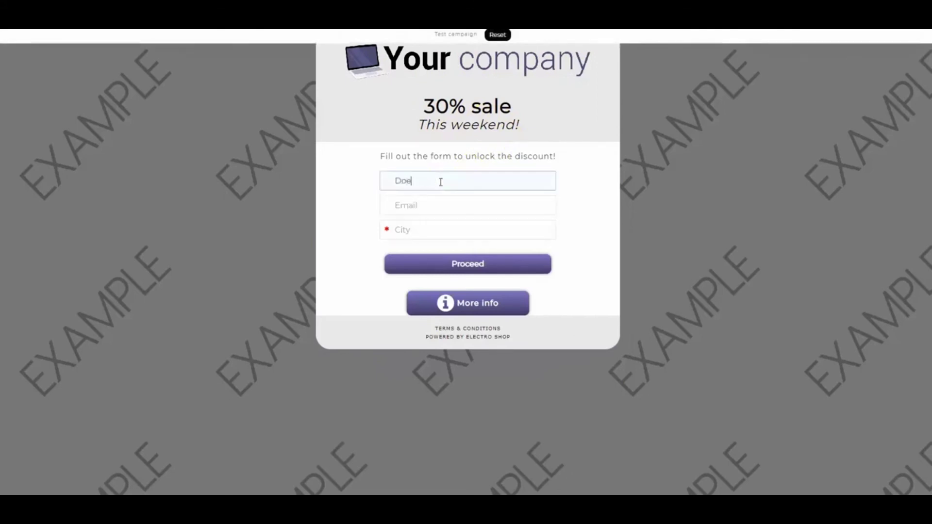
left_click(427, 207)
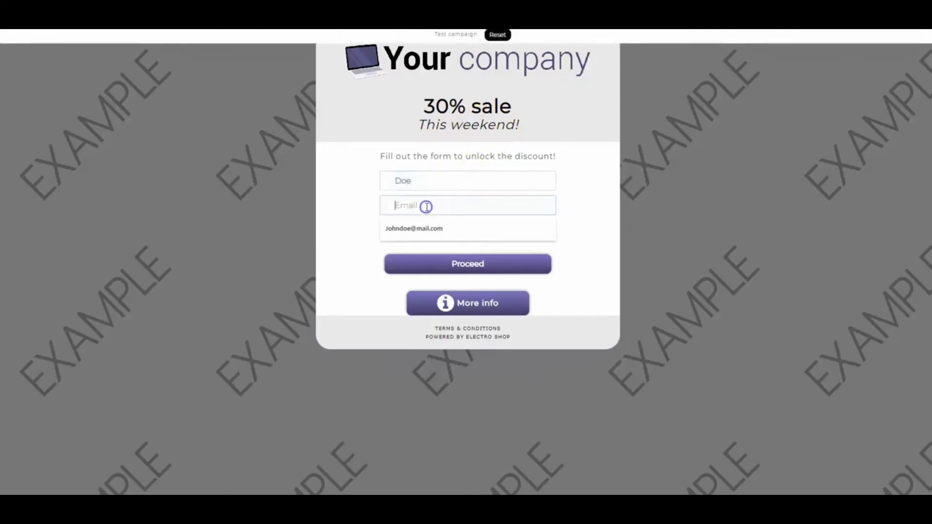
left_click(415, 229)
left_click(412, 230)
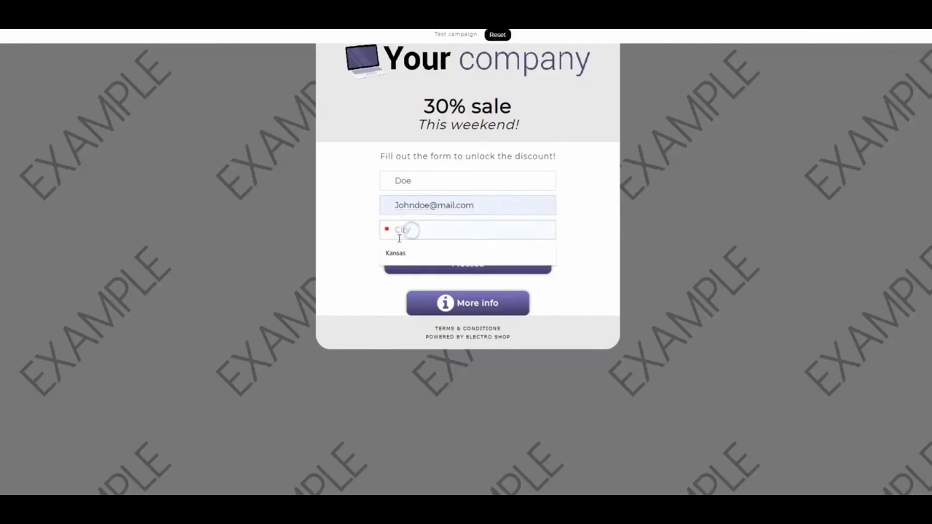
left_click(395, 252)
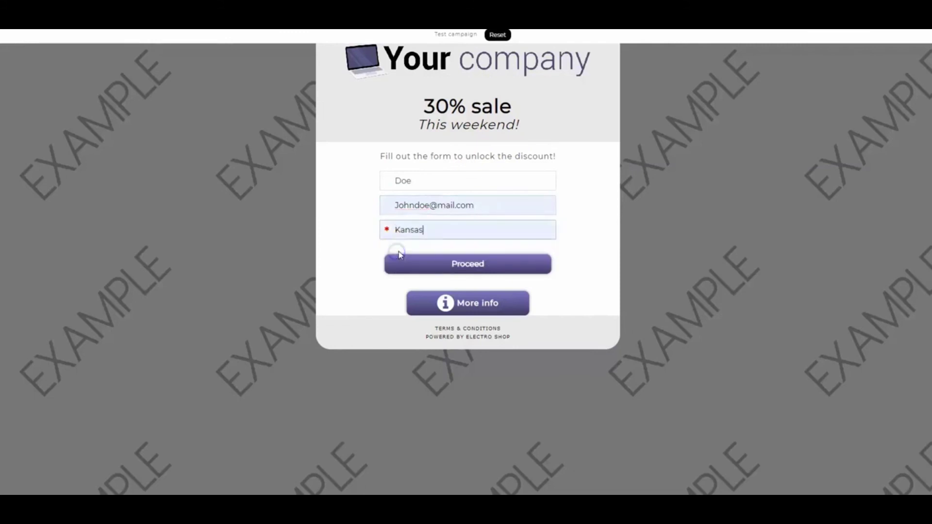
- Submit the claim form and send the coupon by Save2Email
left_click(464, 266)
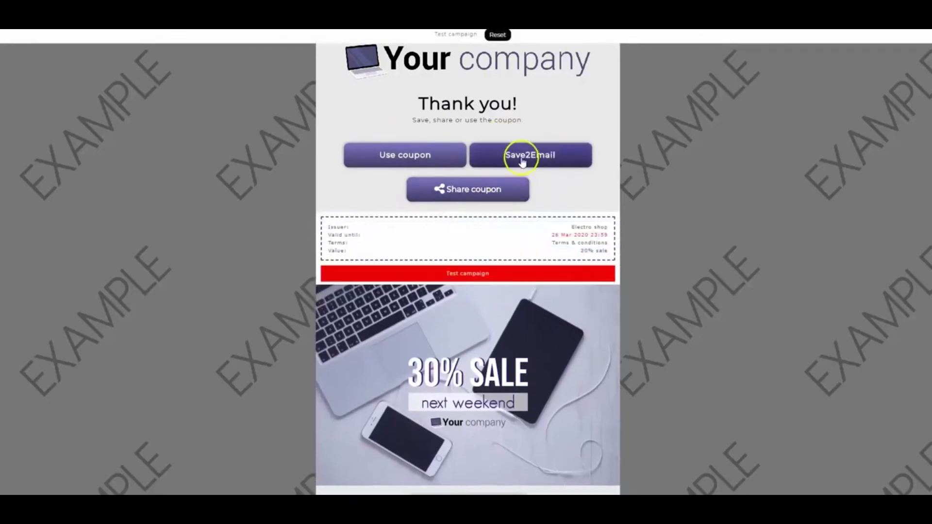
left_click(522, 154)
left_click(452, 130)
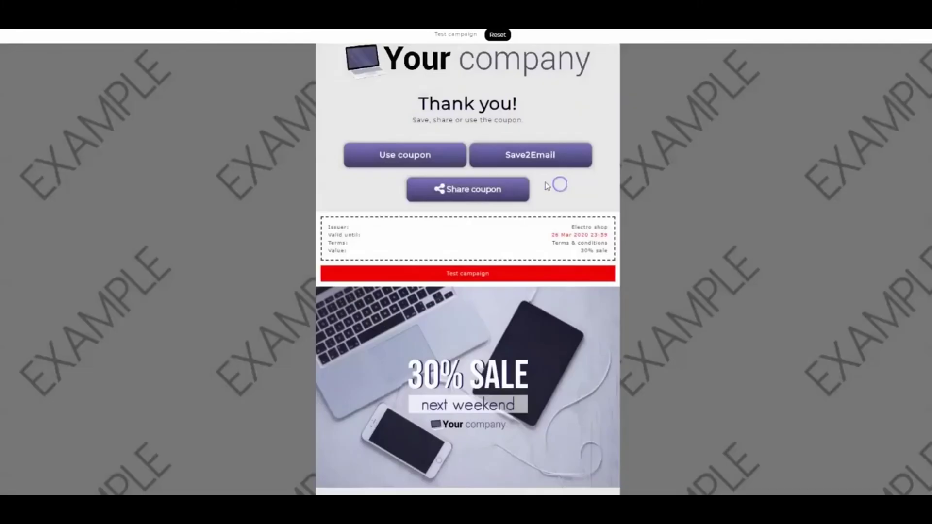
- Redeem the coupon with 'Use coupon' and validate it using the master password
left_click(410, 156)
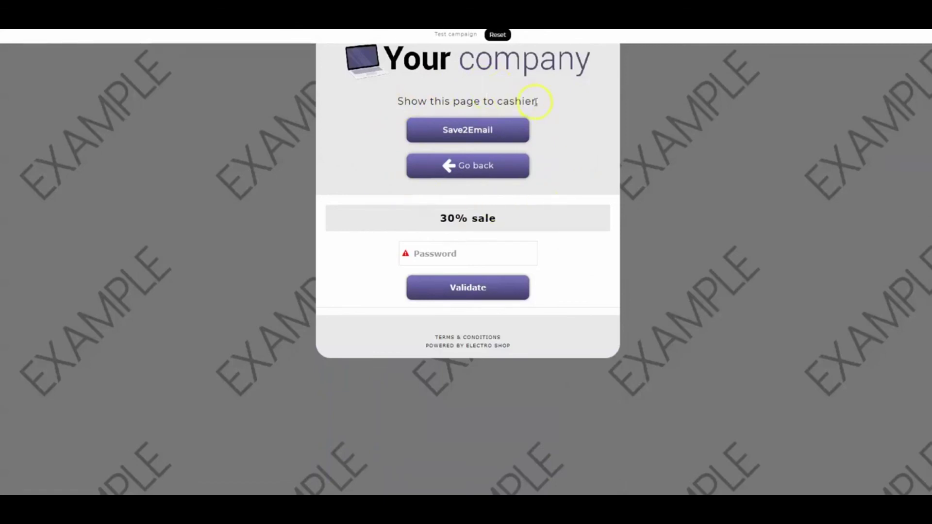
left_click(453, 253)
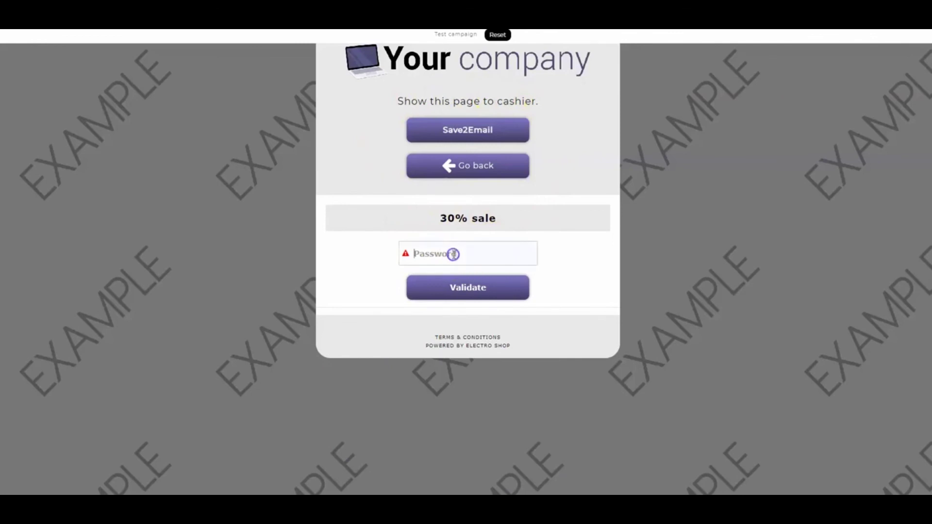
type("1234")
left_click(462, 287)
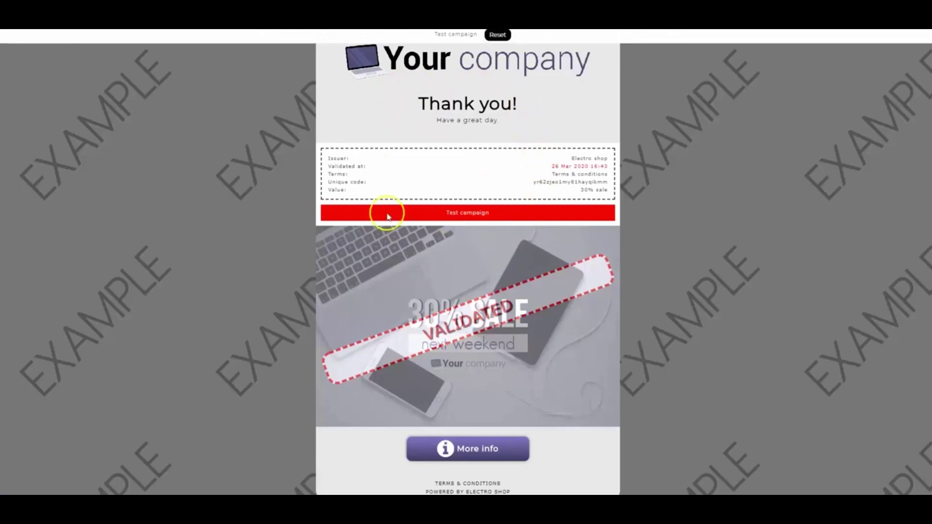
scroll(473, 357, "down", 1)
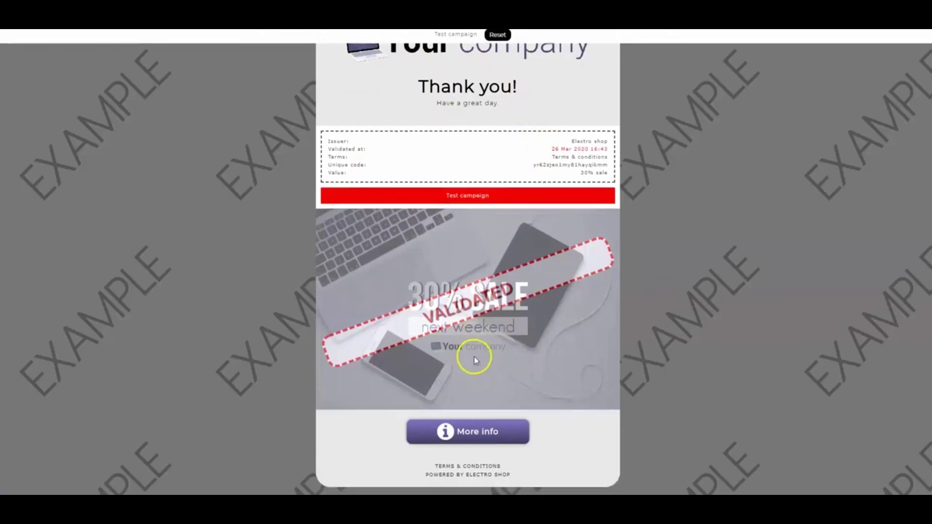